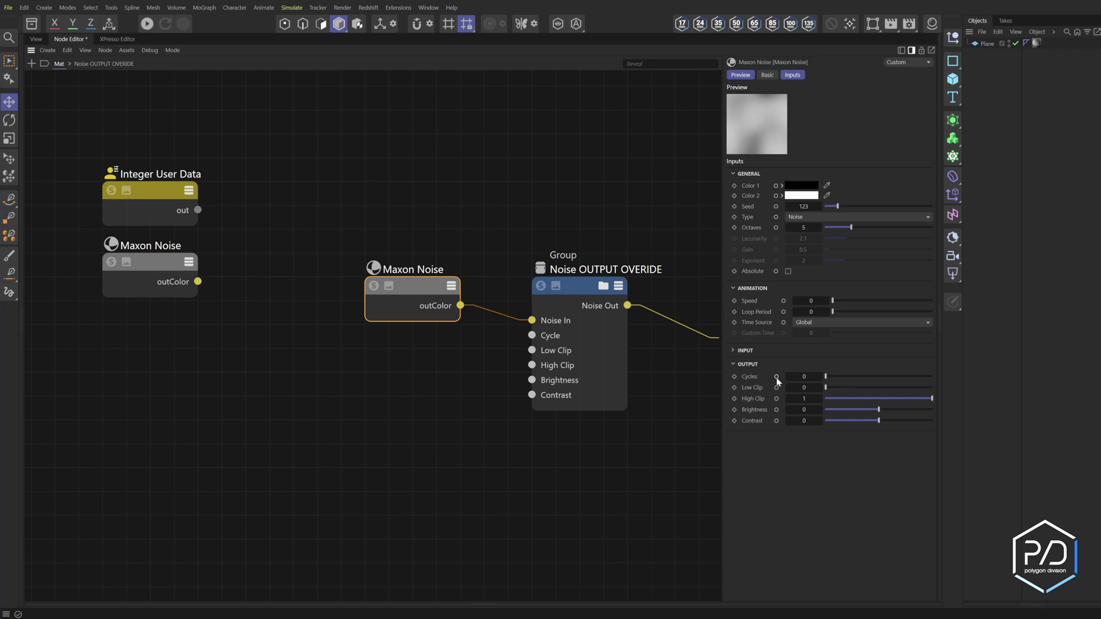
Expose the Cycles, High Clip and Contrast output settings as input ports on the selected Maxon Noise node
click(776, 377)
click(776, 400)
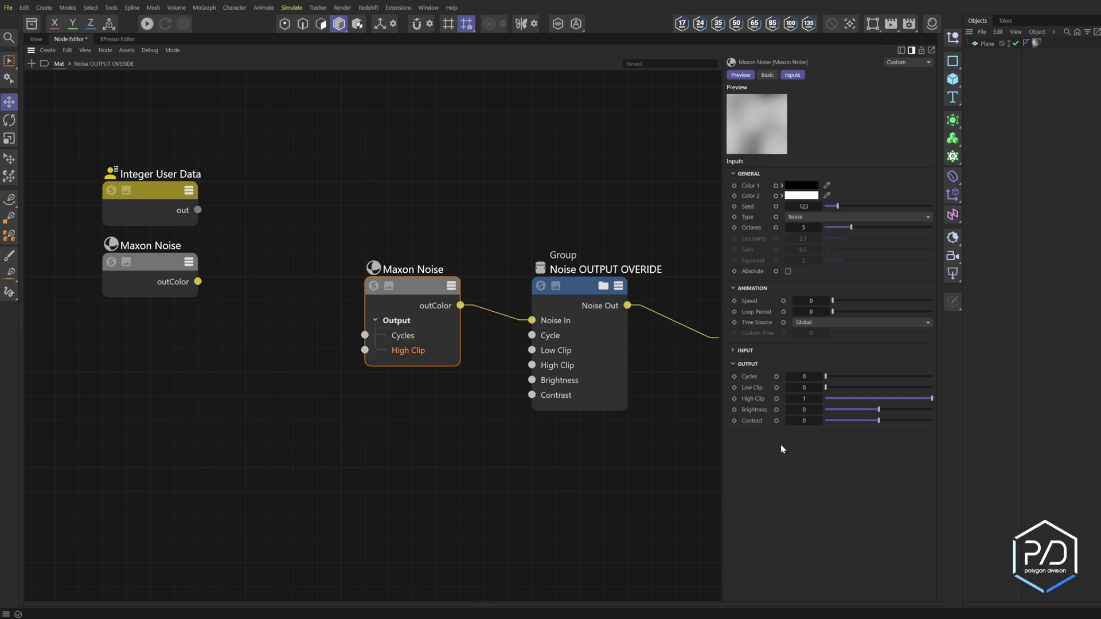
click(777, 421)
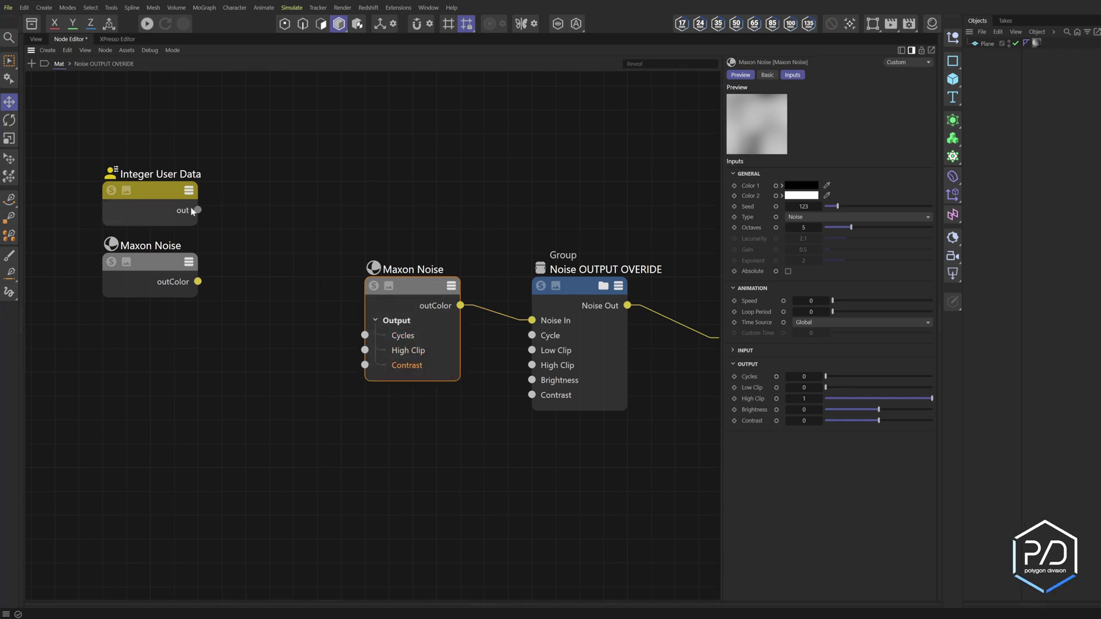
Try to drive the Maxon Noise node's Contrast port with Integer User Data and its Cycles port with the unconnected Maxon Noise
drag(198, 210, 364, 365)
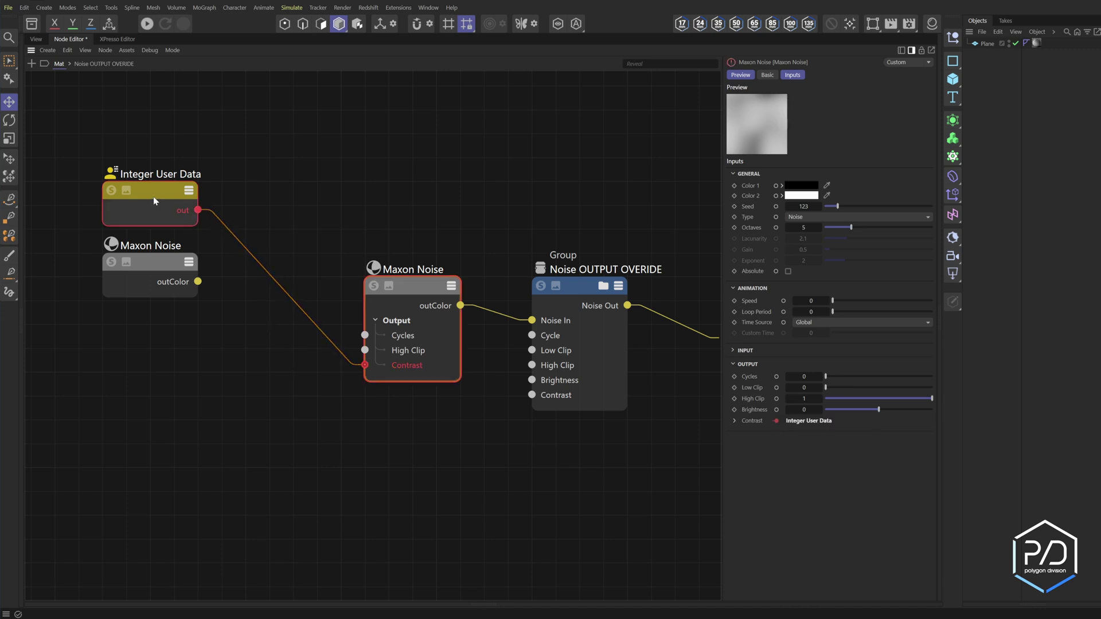
mouse_move(154, 199)
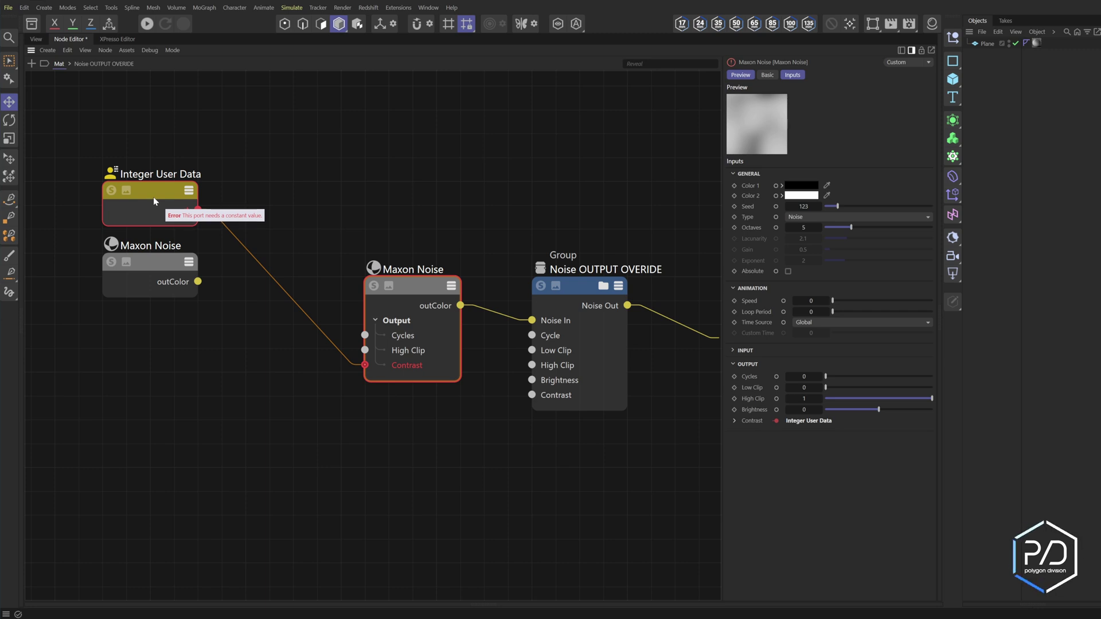
click(160, 209)
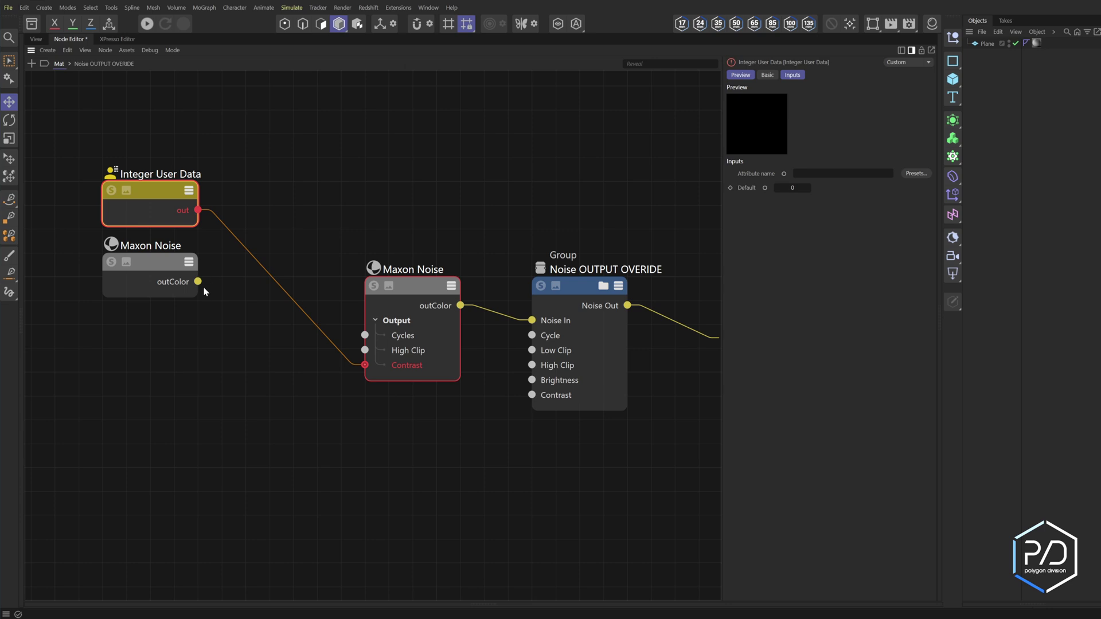
drag(198, 282, 365, 334)
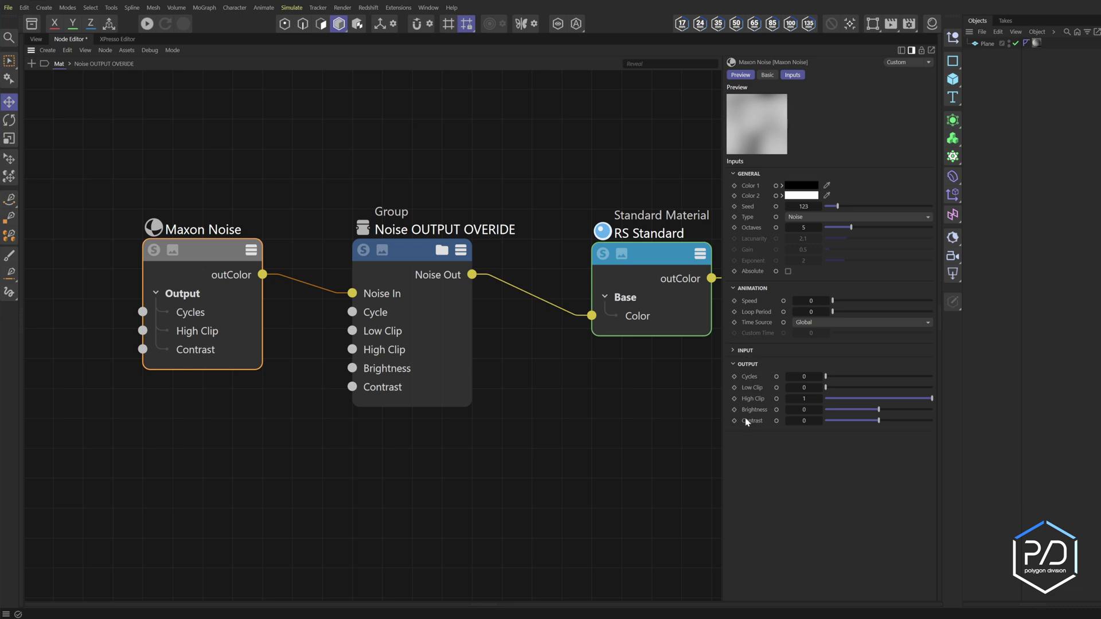
Connect the loose Maxon Noise to the Noise OUTPUT OVERIDE group's Contrast input, and Integer User Data to another of its inputs
middle_drag(387, 389, 574, 392)
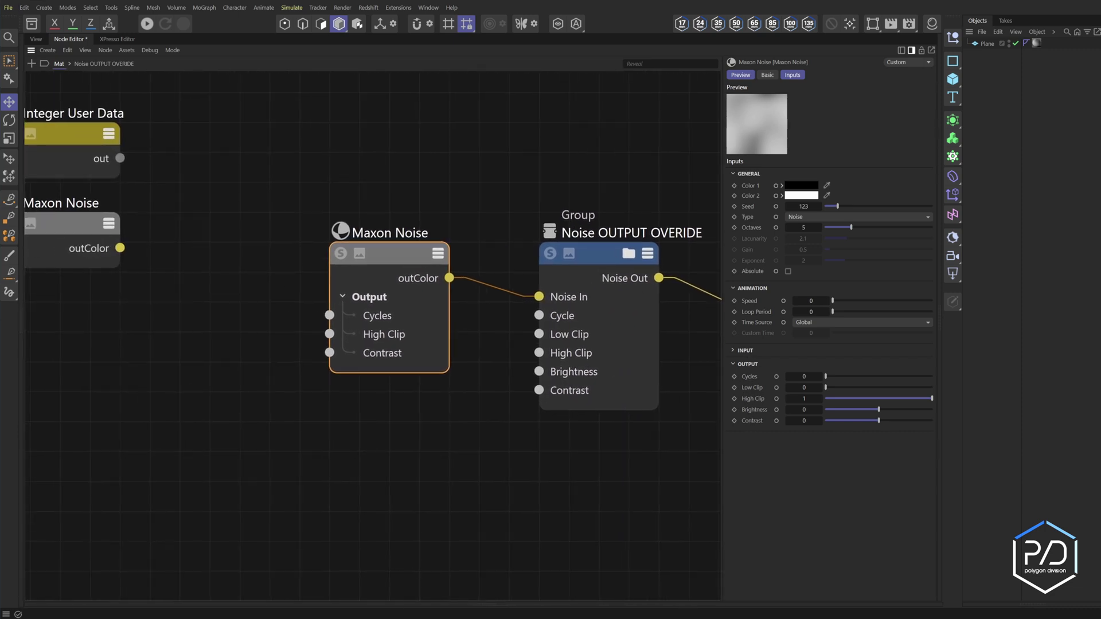
drag(122, 249, 542, 391)
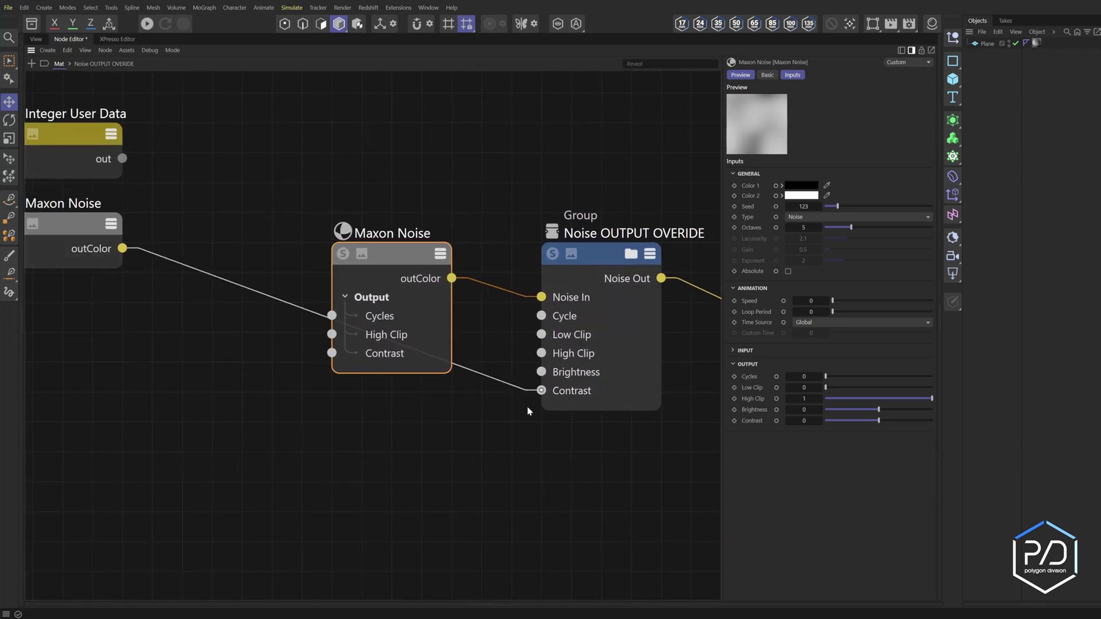
drag(122, 159, 539, 326)
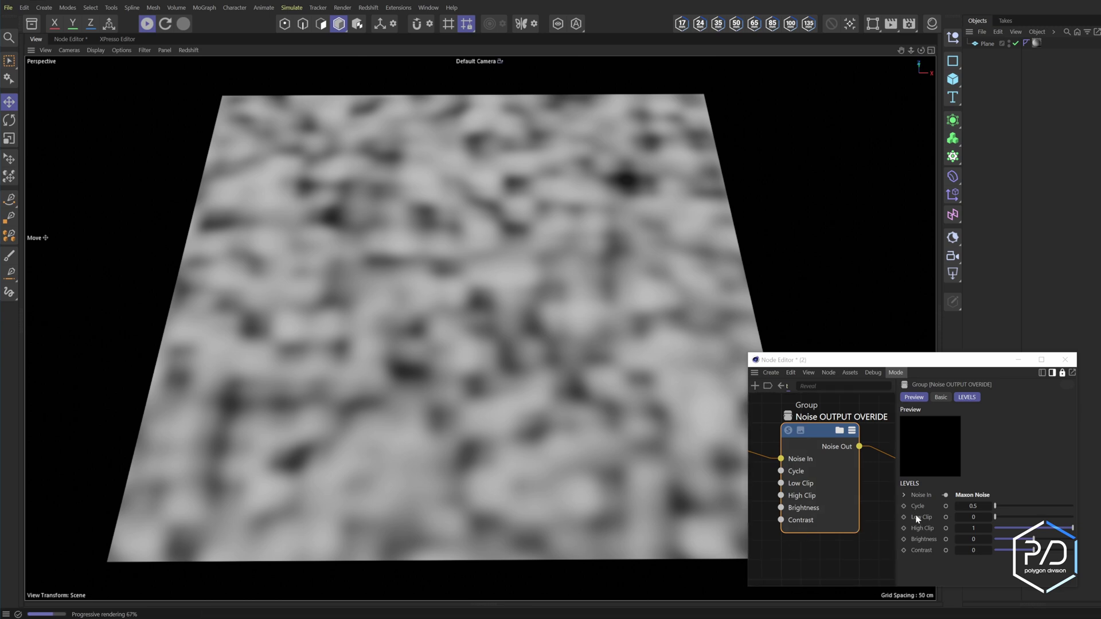
Adjust the Noise OUTPUT OVERIDE group's Contrast, Cycle, Low Clip and High Clip levels against the rendered plane
mouse_move(1035, 551)
mouse_down()
mouse_move(1077, 556)
mouse_move(1036, 554)
mouse_move(1036, 541)
mouse_move(1058, 547)
mouse_move(1034, 544)
mouse_up()
drag(996, 507, 1030, 509)
drag(996, 517, 1025, 519)
click(1054, 528)
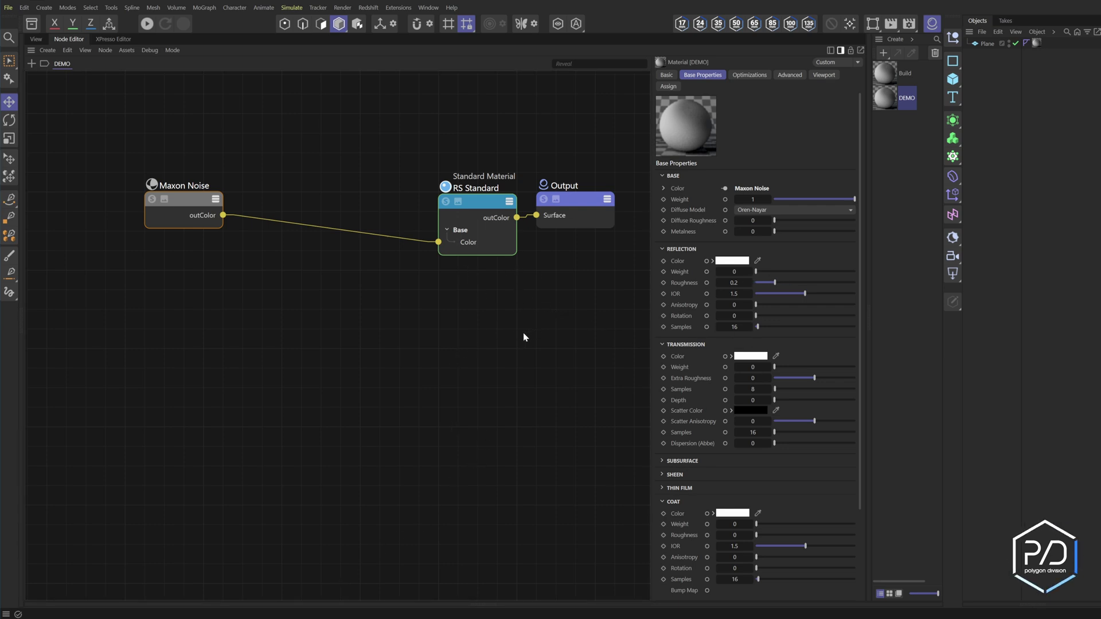
Make room beside the DEMO material's Maxon Noise node and create an empty group named Noise Output Override
drag(201, 204, 181, 204)
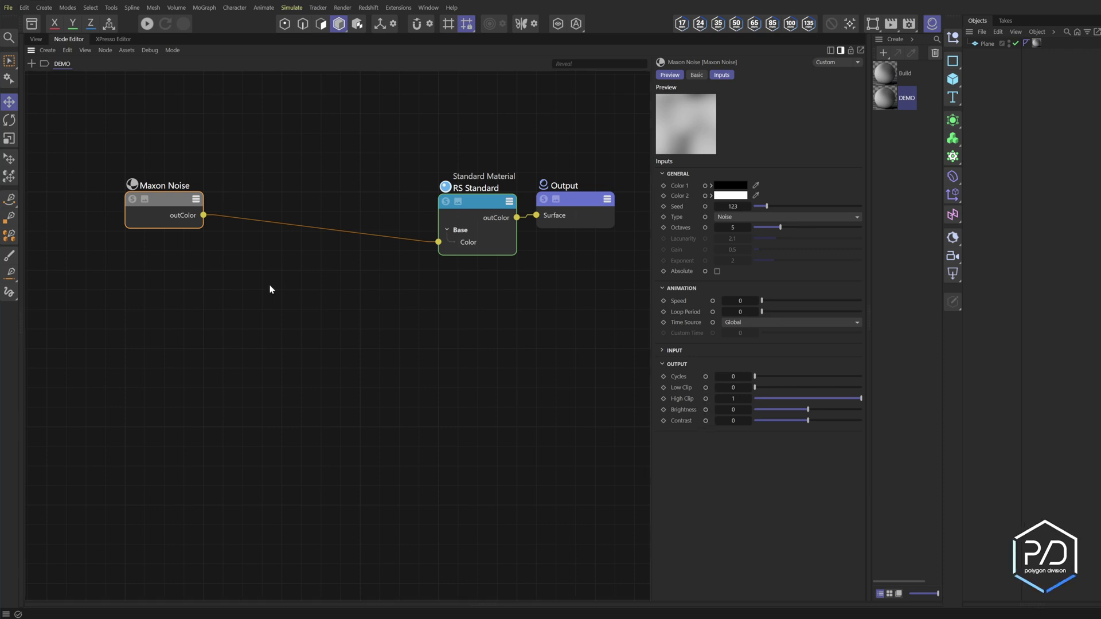
right_click(310, 287)
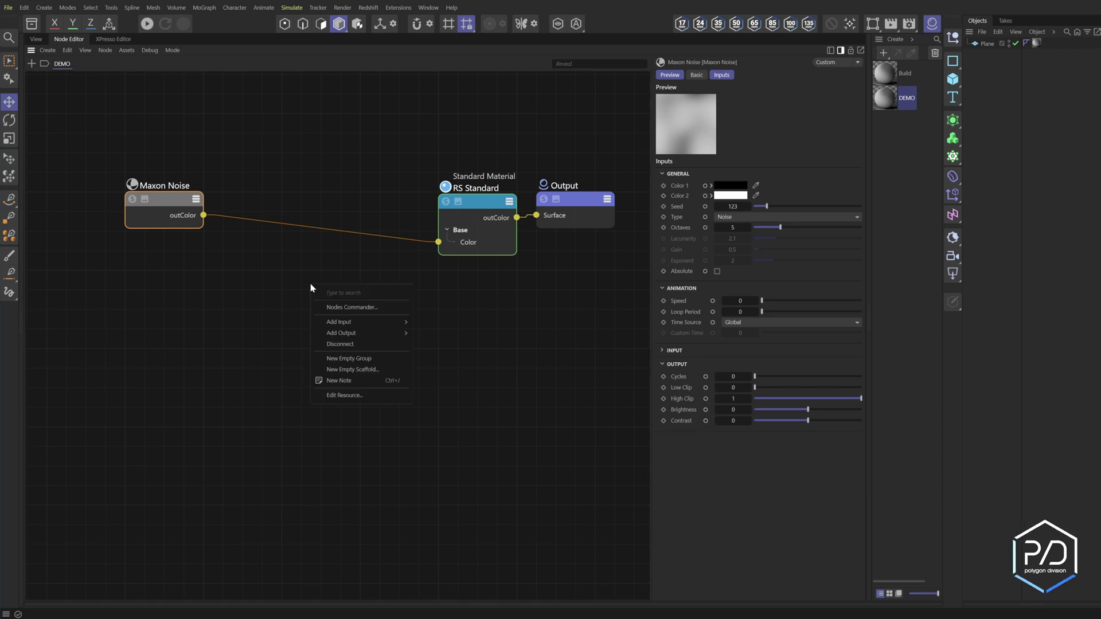
click(340, 359)
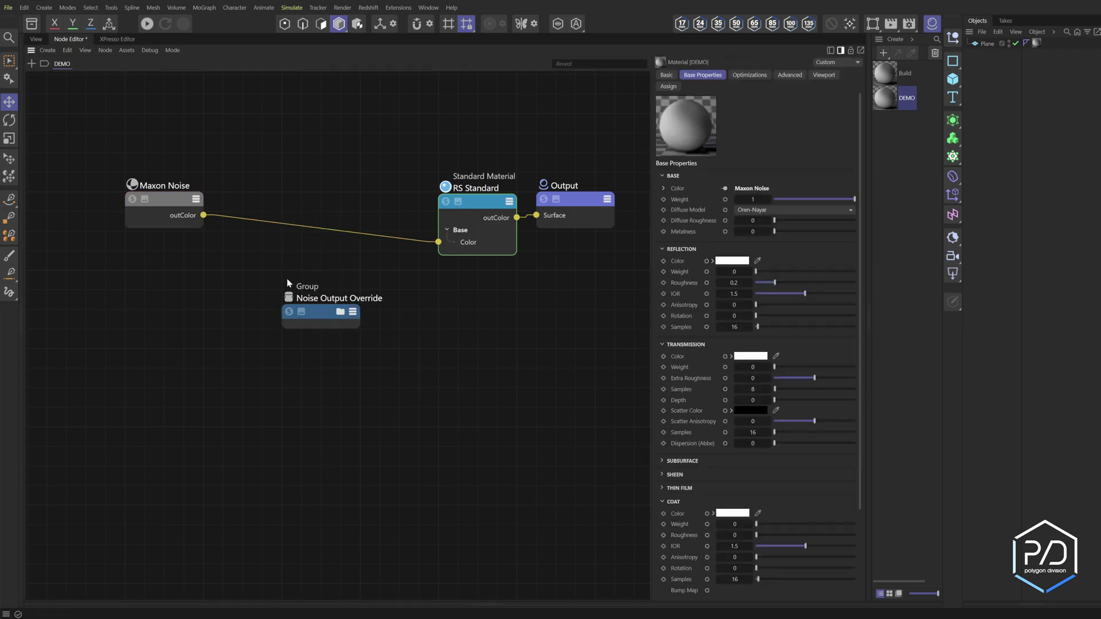
Wire Maxon Noise through the group into RS Standard's Base Color, naming the group's ports Noise In and Noise Out
drag(204, 215, 292, 324)
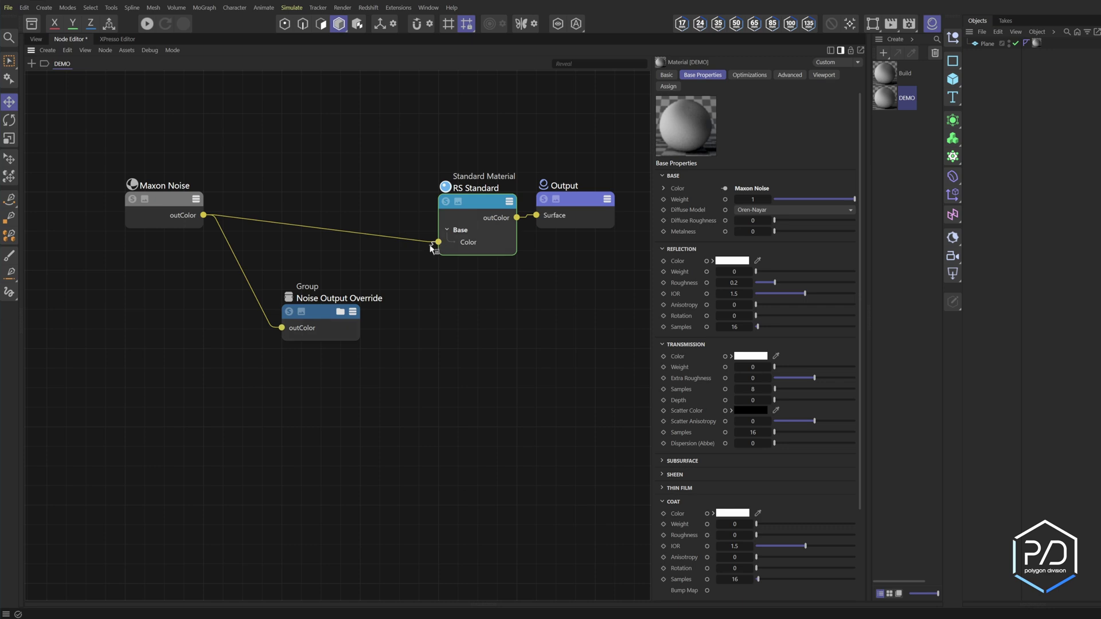
drag(439, 242, 341, 328)
double_click(306, 341)
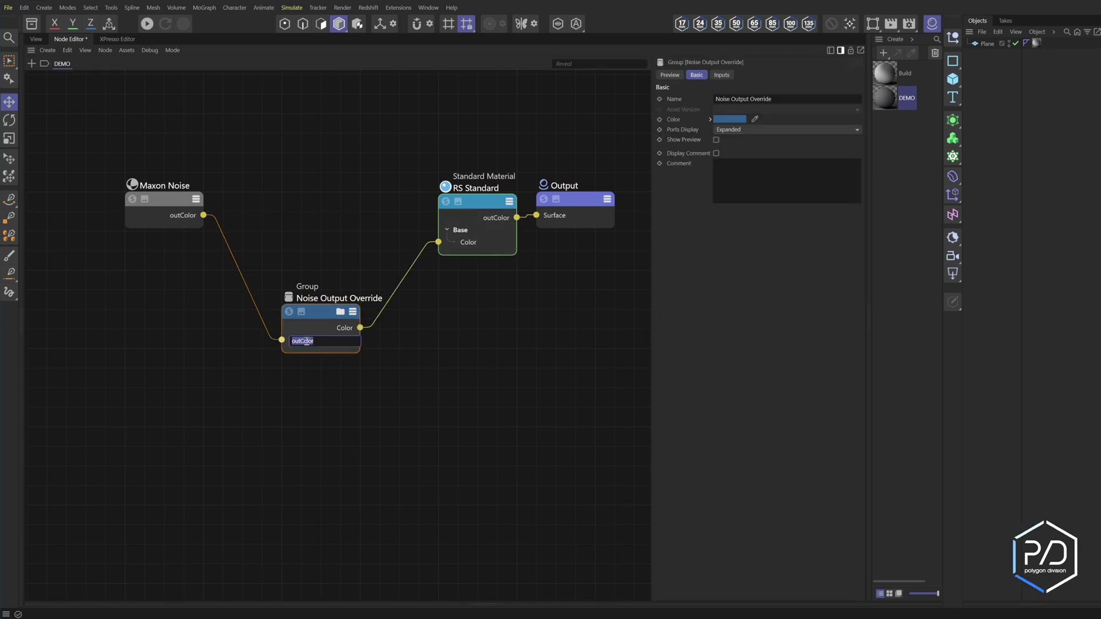
text(Noise Out)
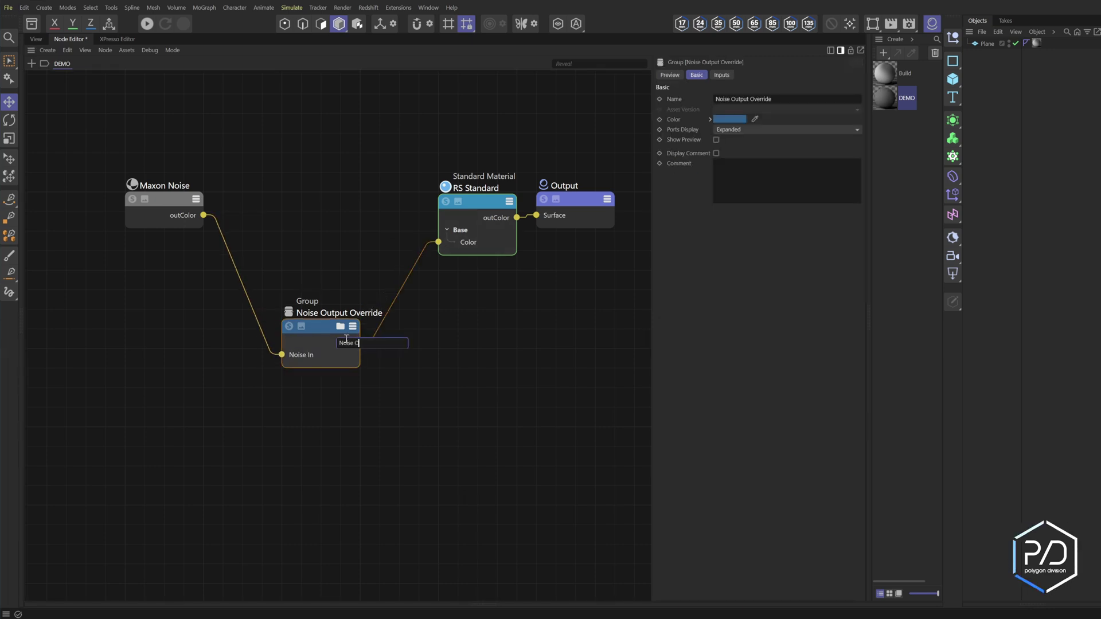
key(Return)
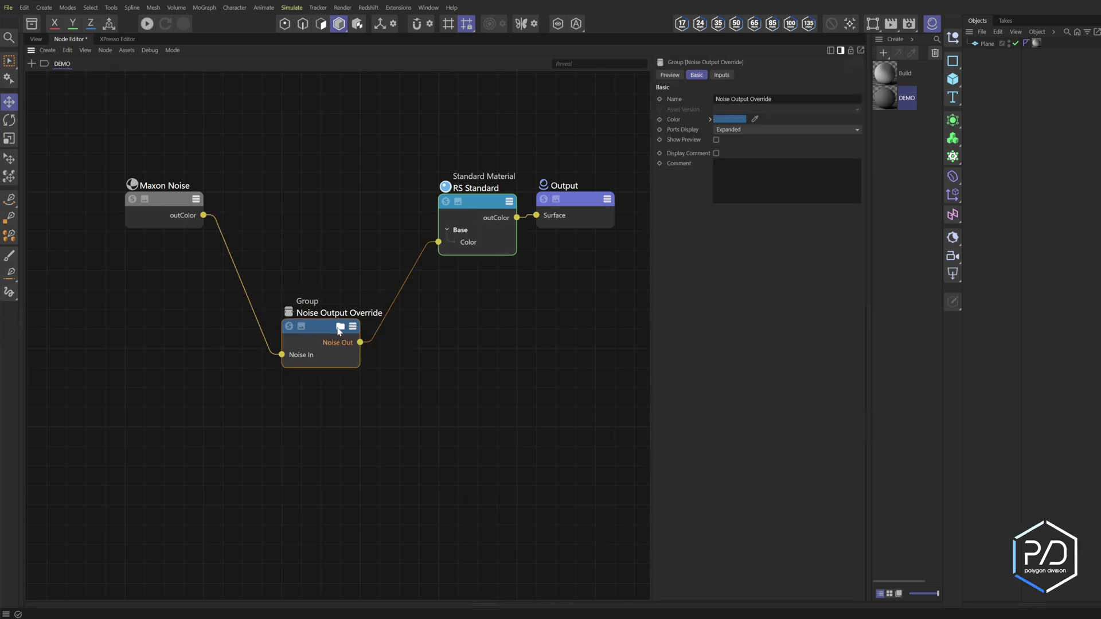
Inside the Noise Output Override group, add a Gain node and rename it Contrast
click(339, 328)
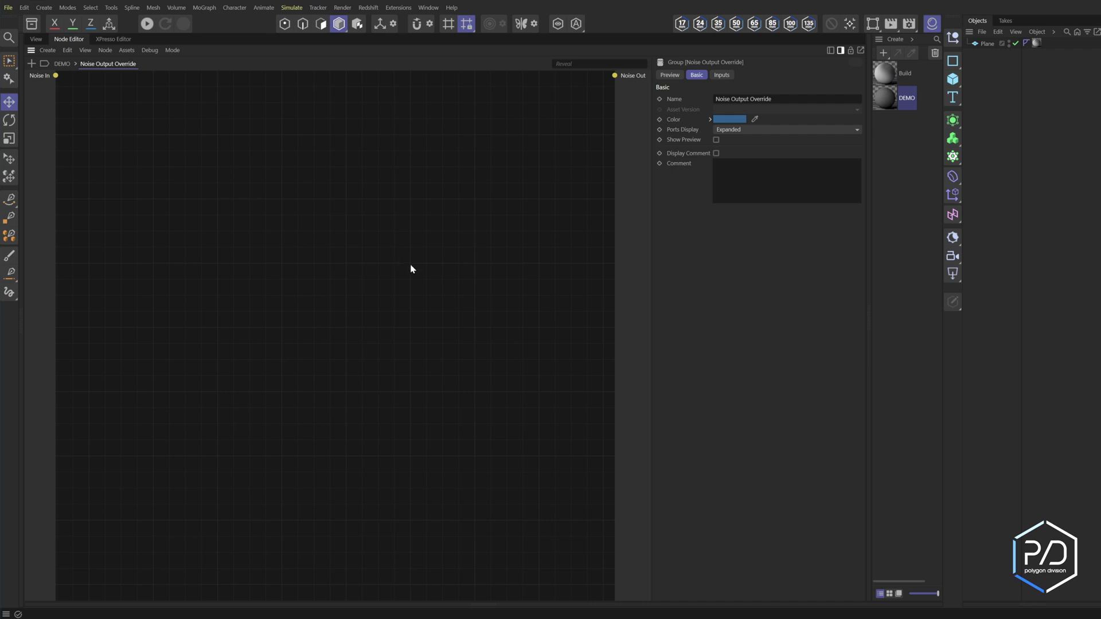
double_click(406, 267)
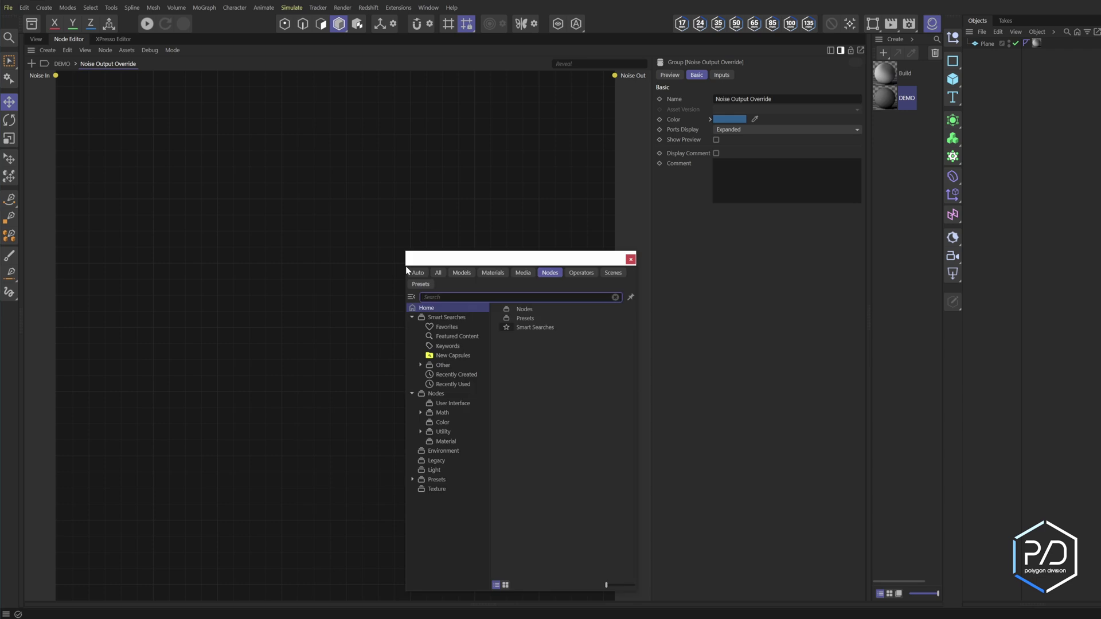
text(gain)
key(Return)
double_click(401, 213)
drag(413, 272, 386, 273)
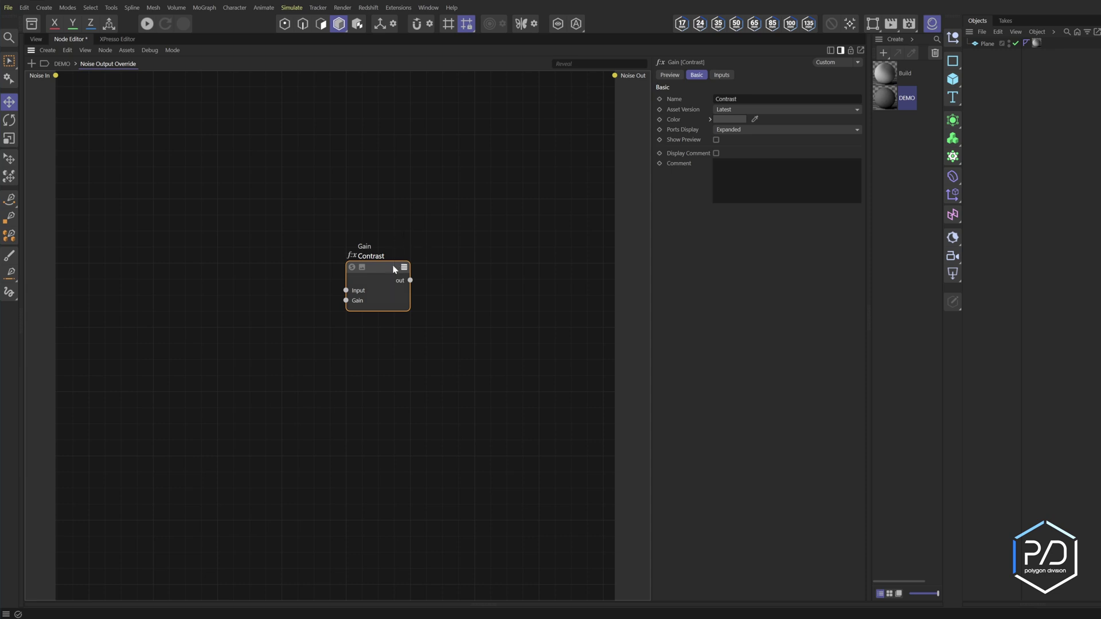
Wire the Contrast node between Noise In and Noise Out, and set its Gain to 0.5
drag(55, 75, 346, 293)
drag(410, 282, 615, 75)
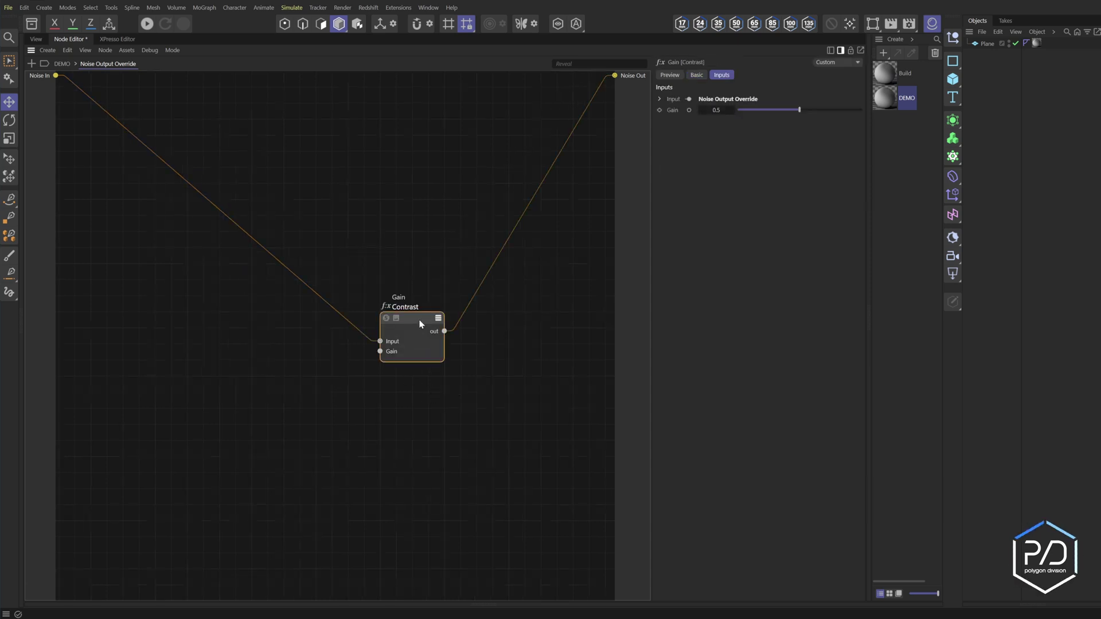
drag(721, 107, 804, 123)
double_click(717, 111)
text(0.5)
key(Return)
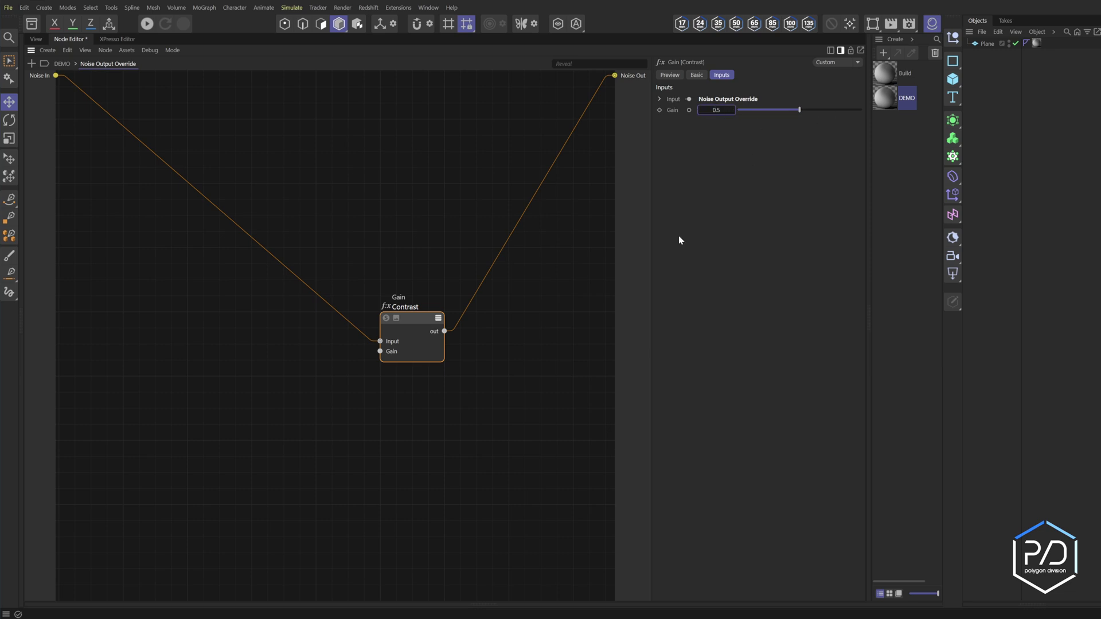
Return to the DEMO level, test the Maxon Noise node's own Contrast range and reset it to 0
click(63, 64)
click(197, 205)
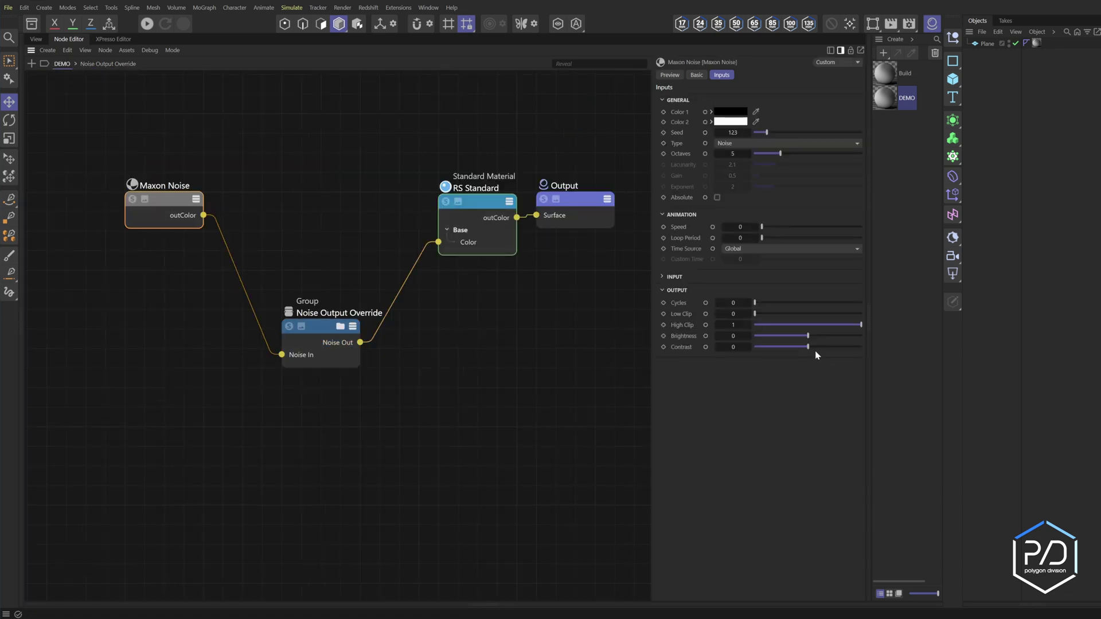
mouse_move(809, 349)
mouse_down()
mouse_move(842, 353)
mouse_move(806, 348)
mouse_up()
double_click(733, 347)
text(0)
key(Return)
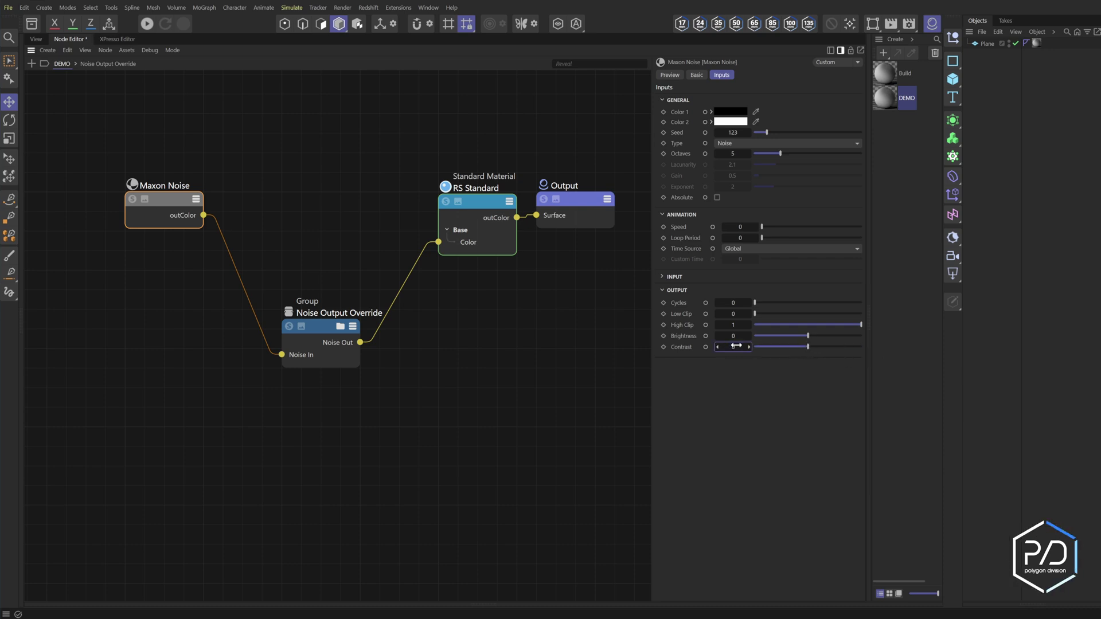
Inside the Noise Output Override group, add a Change Range node and a red Value node named Float
double_click(320, 330)
text(c)
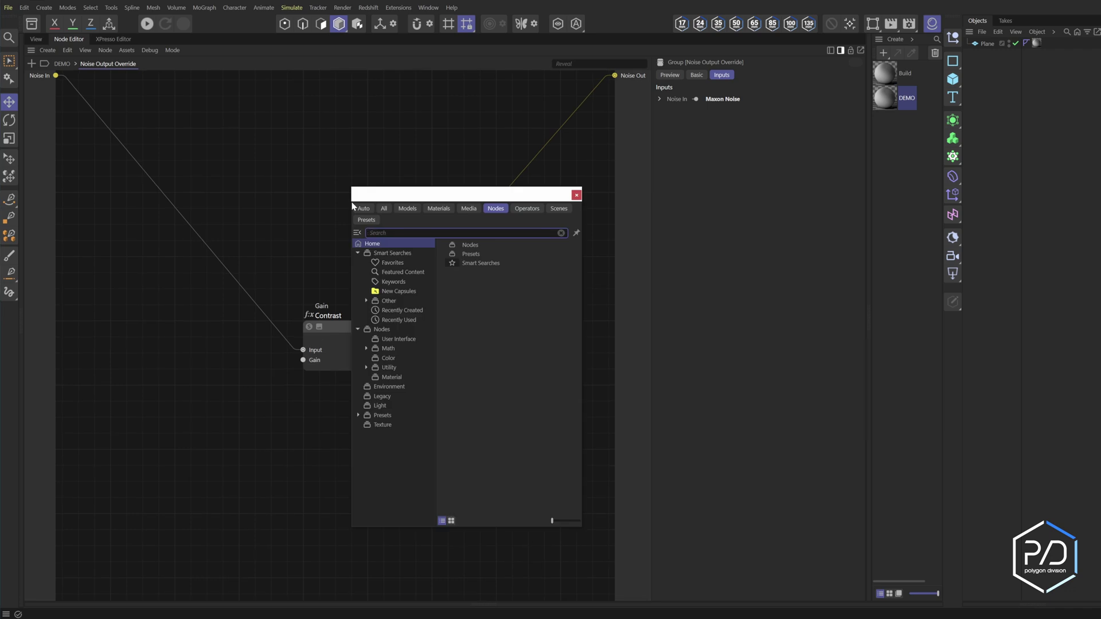
text(range)
key(Return)
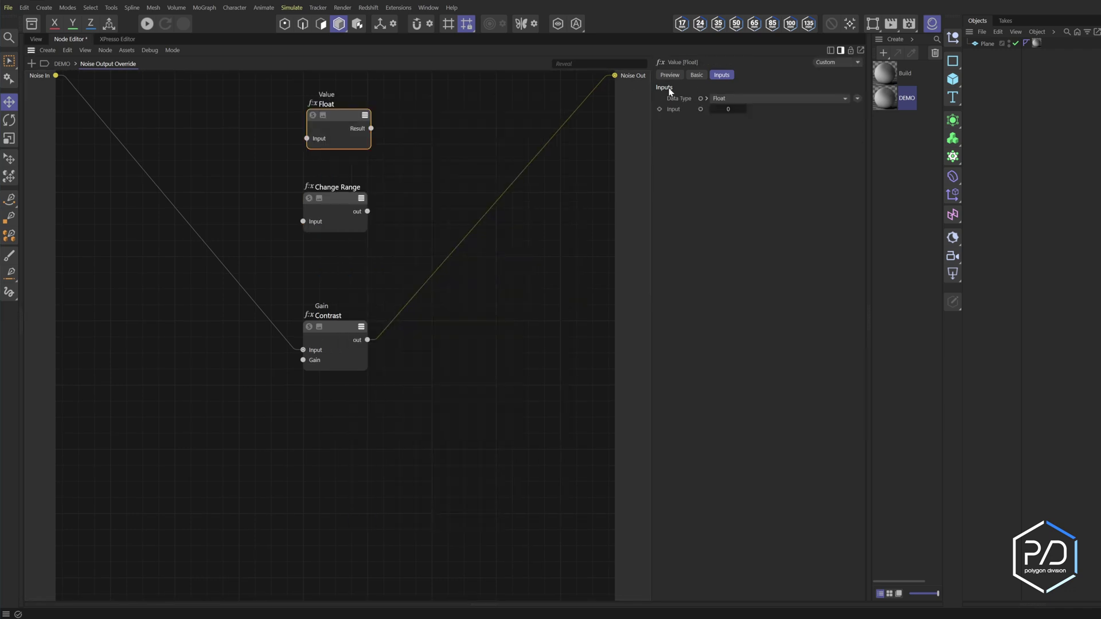
click(701, 75)
click(720, 77)
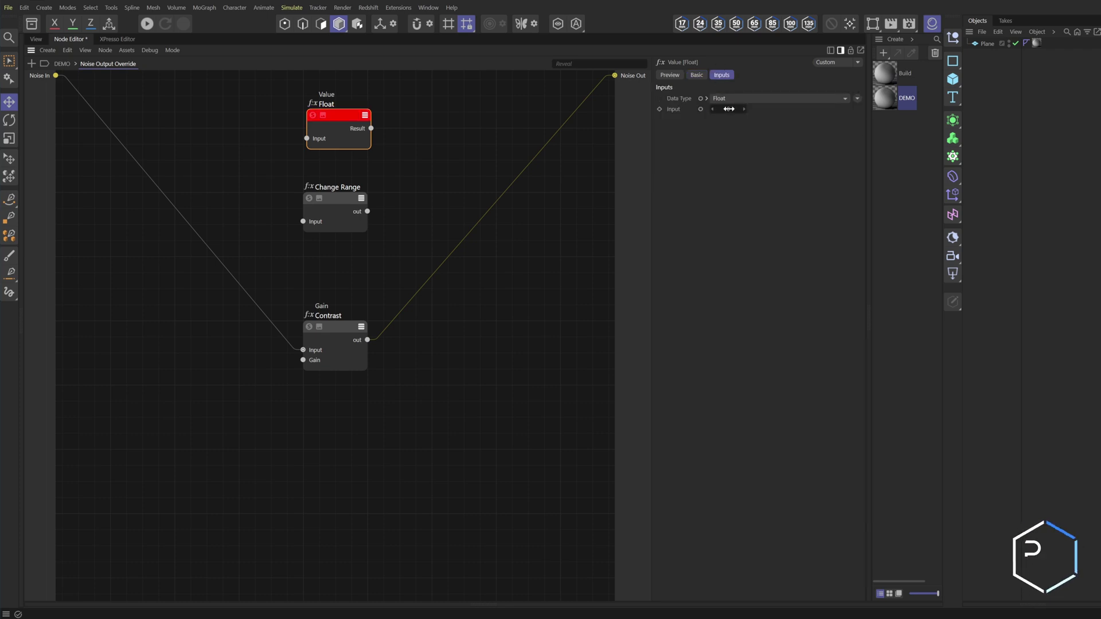
Feed the Float value through Change Range, with Old Range Min set to -1, into the Contrast node's Gain
drag(371, 128, 303, 221)
click(338, 197)
click(756, 109)
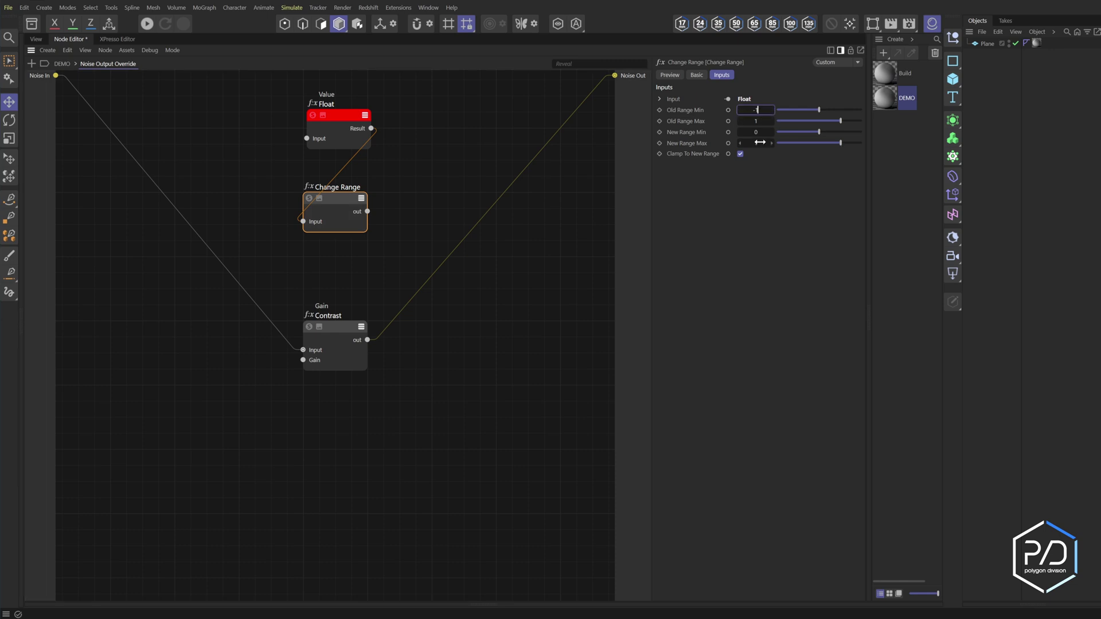
drag(368, 211, 303, 360)
Test the contrast control by setting the Float node's Input to -0.75
click(350, 125)
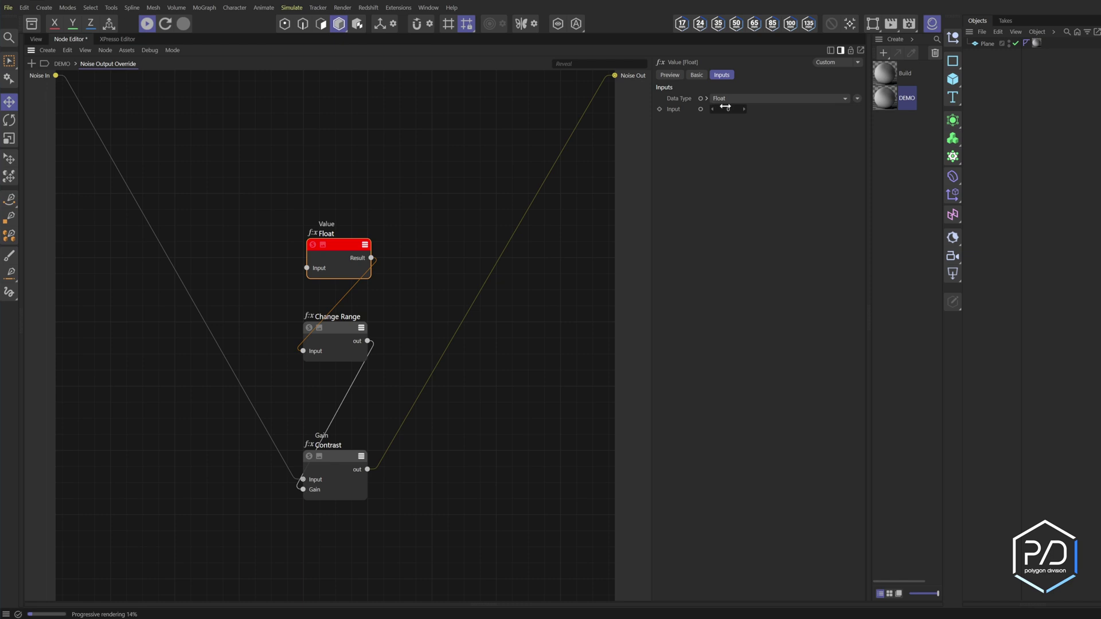
click(728, 109)
text(-)
text(0.75)
key(Return)
Add a Bias node below the Contrast node and rename it Brightness
middle_drag(416, 499, 462, 424)
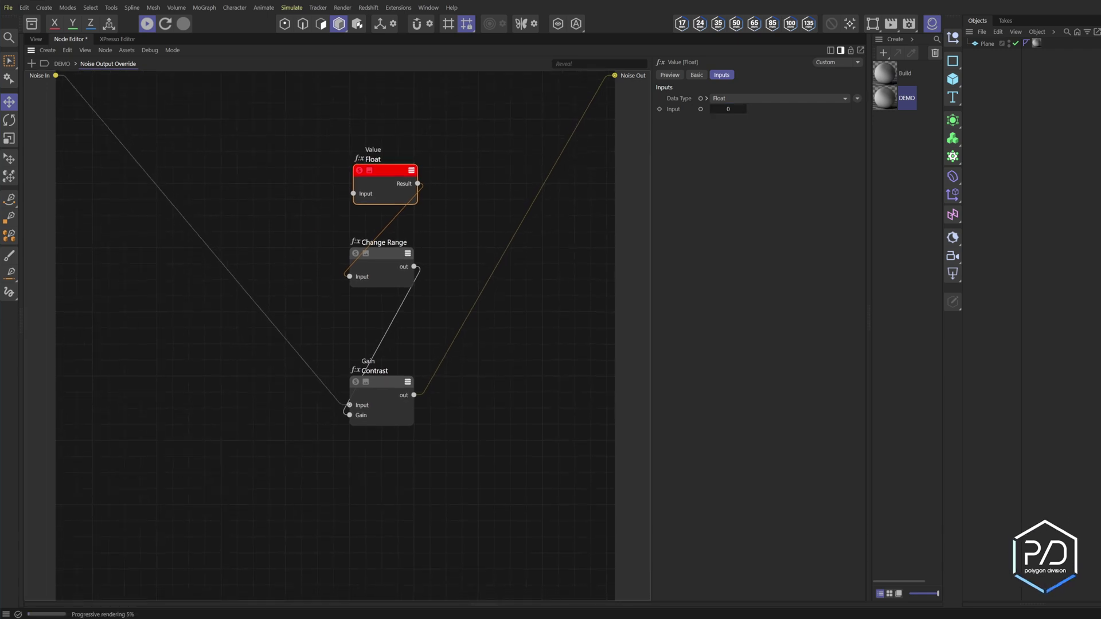
double_click(393, 485)
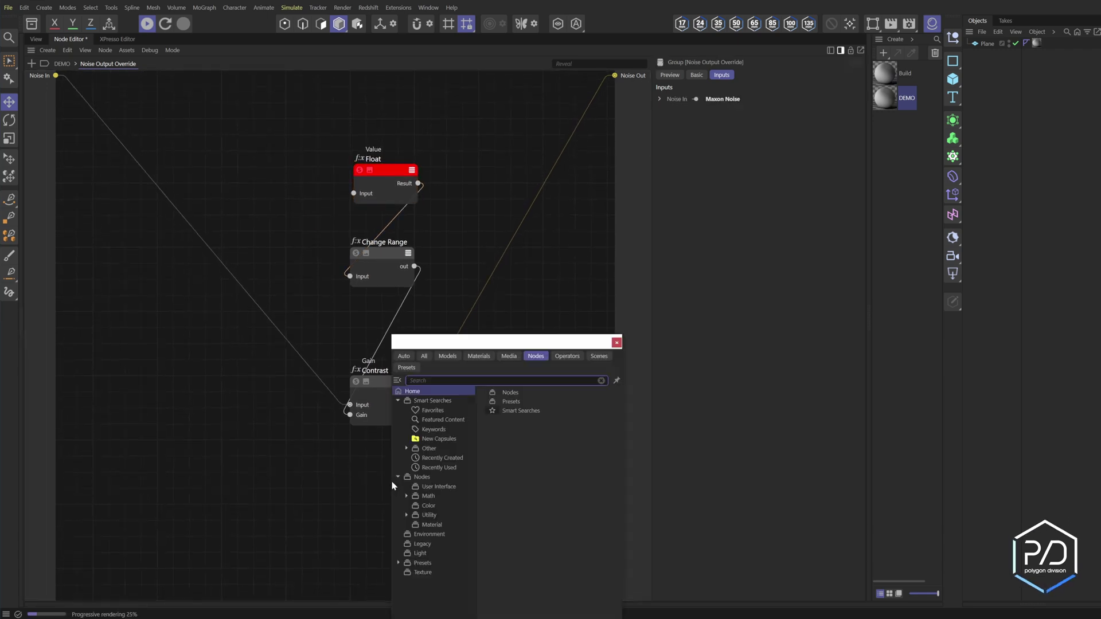
text(bias)
key(Return)
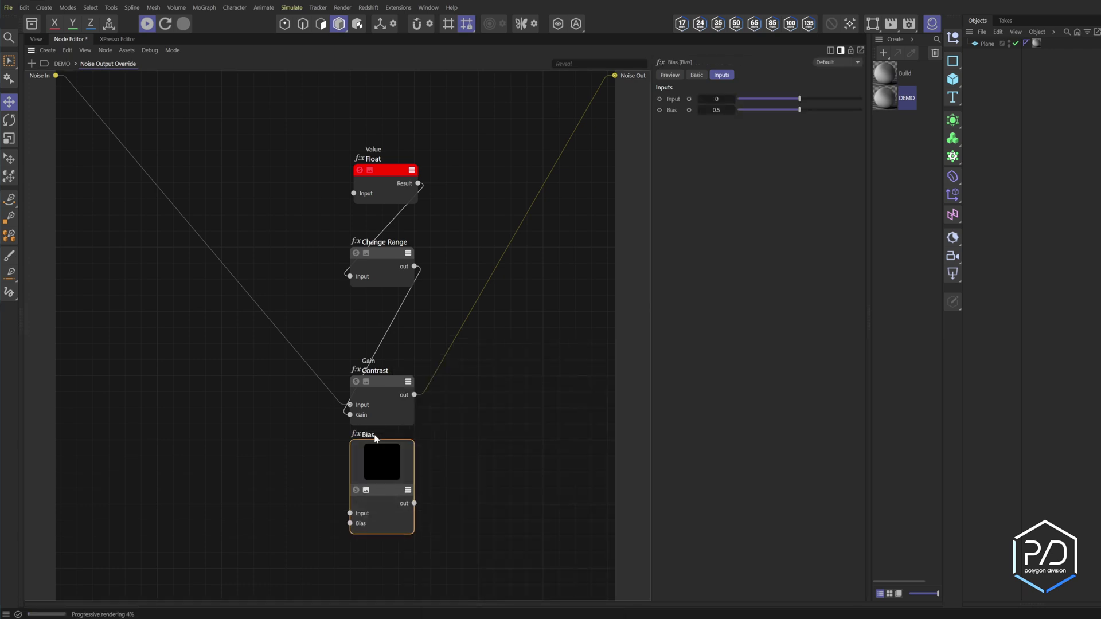
Move Change Range up under Float, and insert the Brightness node between Noise In and the Contrast node's Input
click(391, 256)
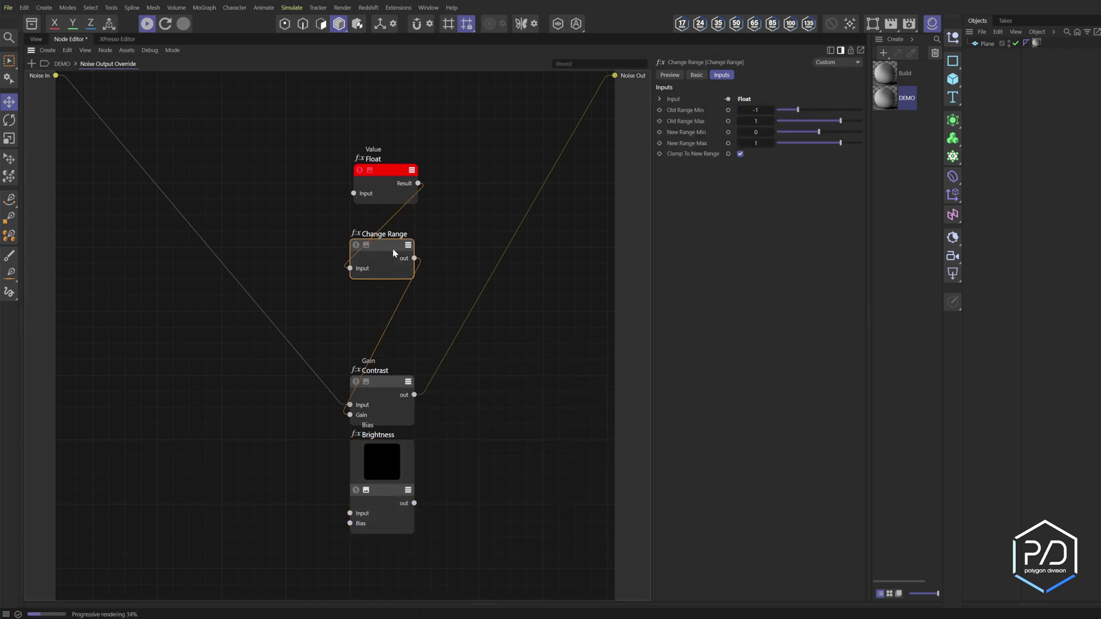
drag(391, 256, 392, 224)
drag(378, 453, 350, 406)
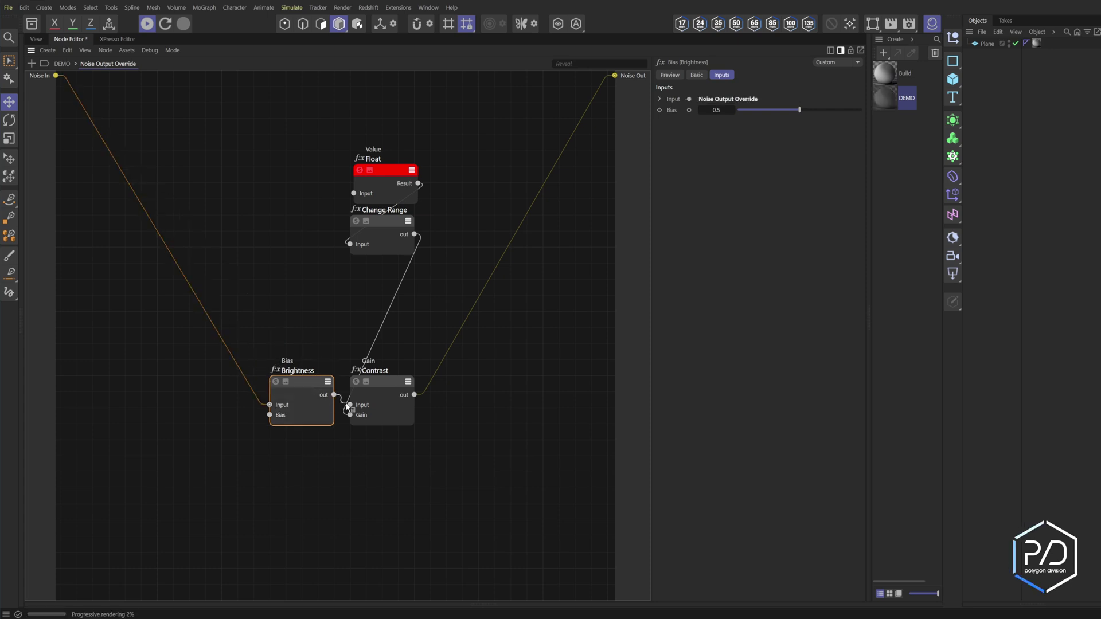
scroll(361, 409, up, 2)
middle_drag(362, 408, 370, 435)
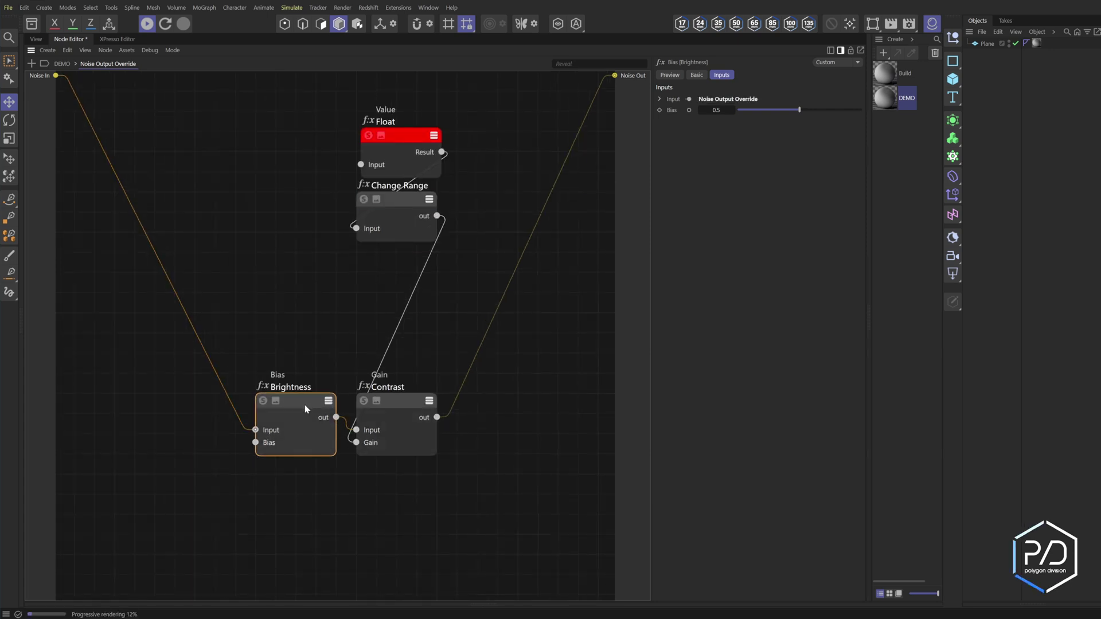
Duplicate Float and Change Range to drive the Brightness node's Bias, and rename the two Float nodes Brightness and Contrast
drag(395, 262, 304, 136)
drag(332, 219, 256, 444)
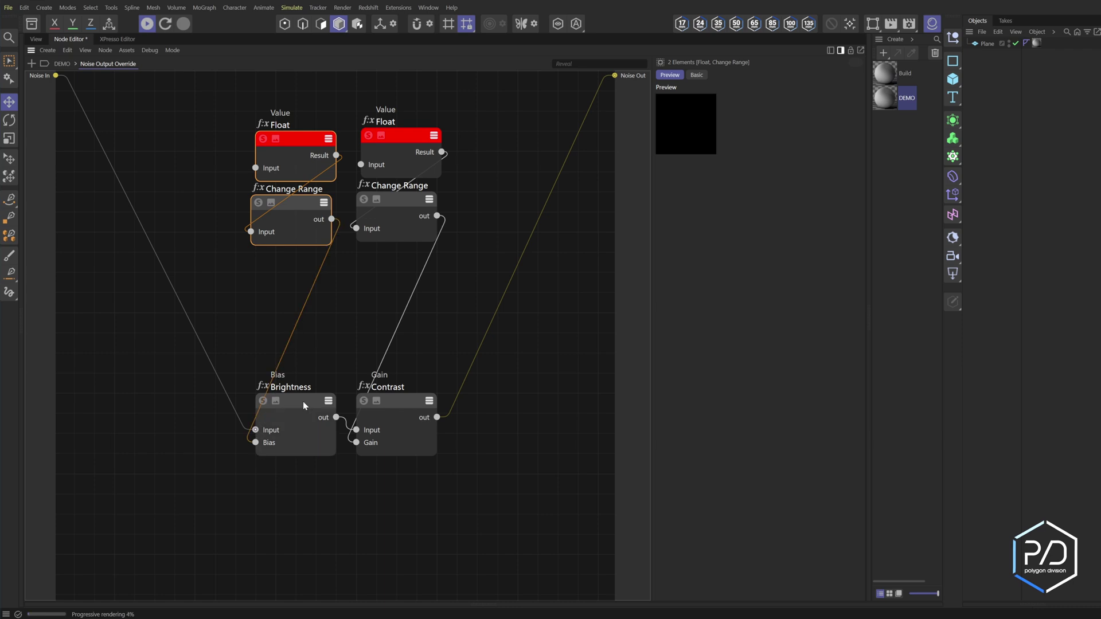
double_click(286, 125)
text(Brightness)
key(Return)
double_click(383, 122)
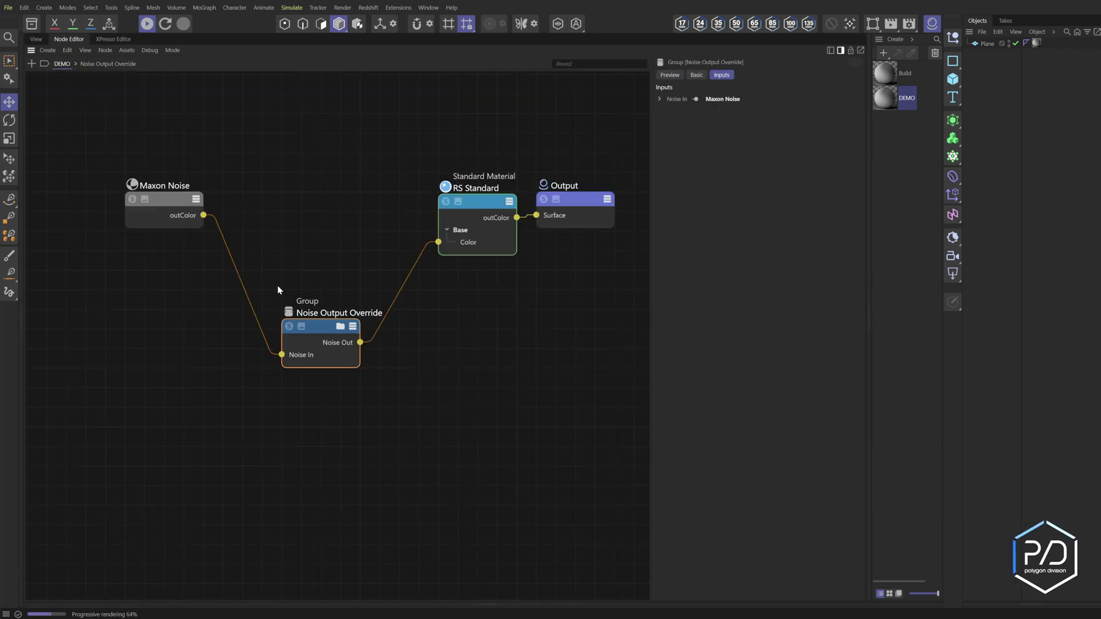
click(167, 200)
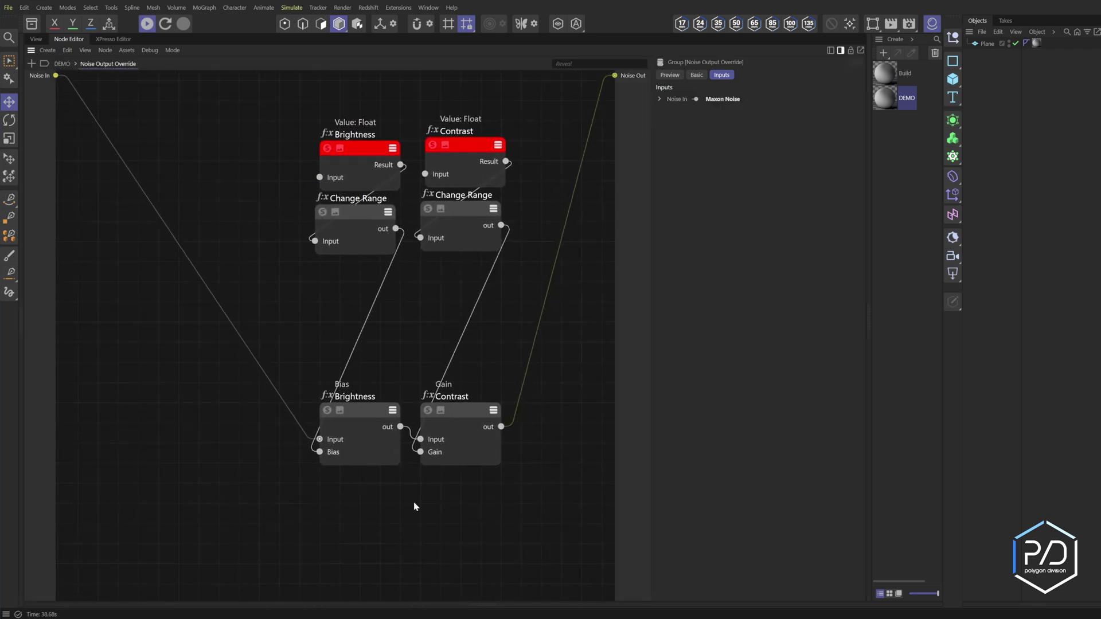
Add a Div node named High Clip and insert it between Noise In and the Brightness node's Input
middle_drag(245, 489, 316, 489)
text(c)
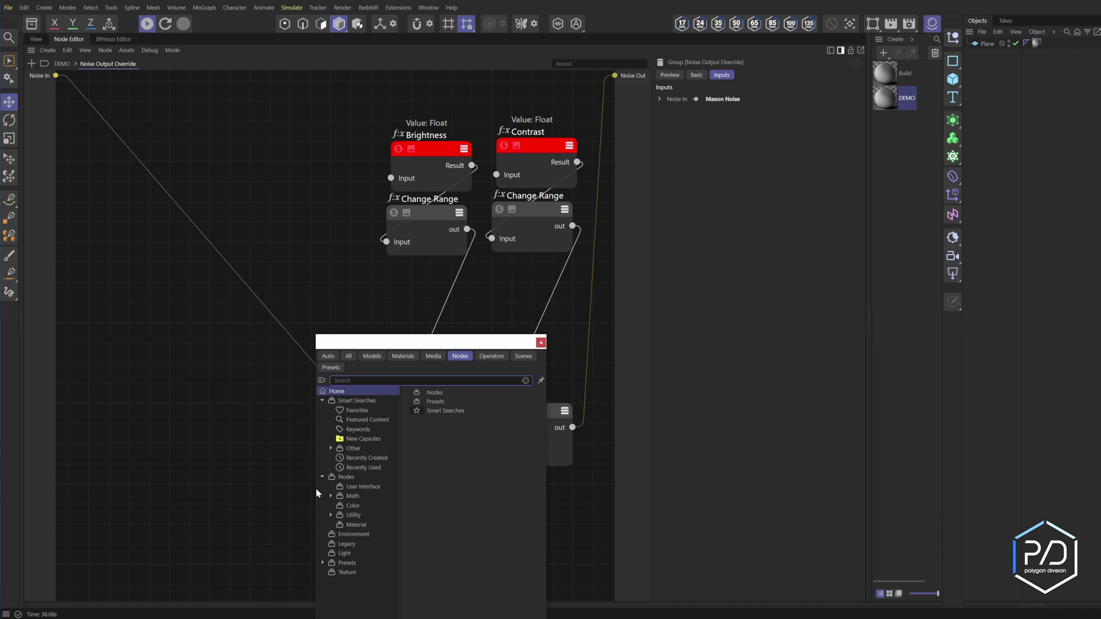
text(div)
key(Return)
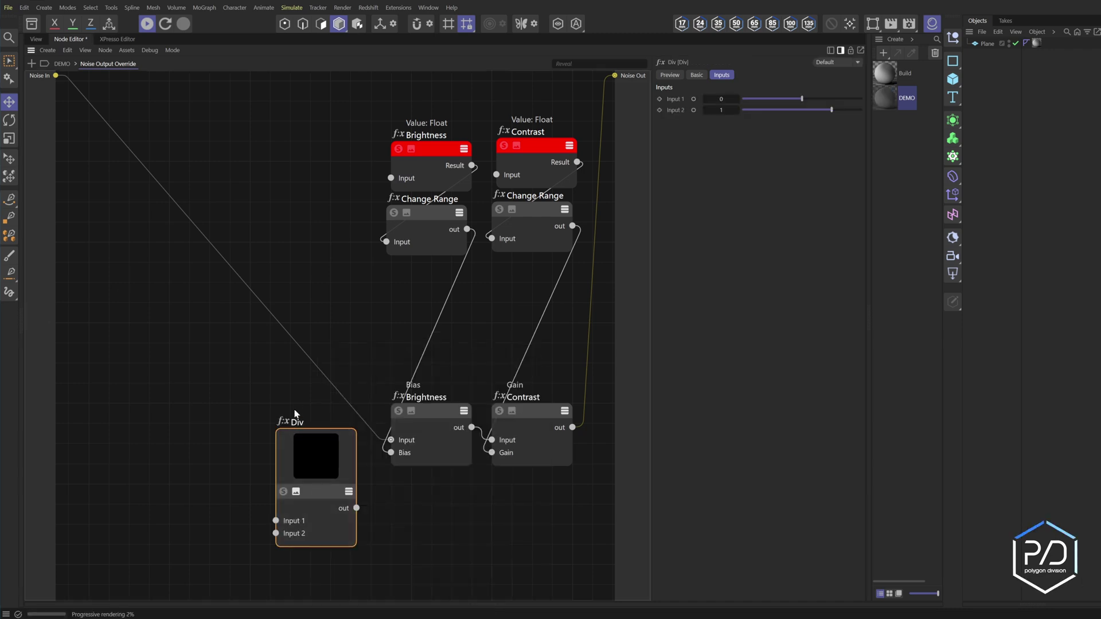
double_click(304, 421)
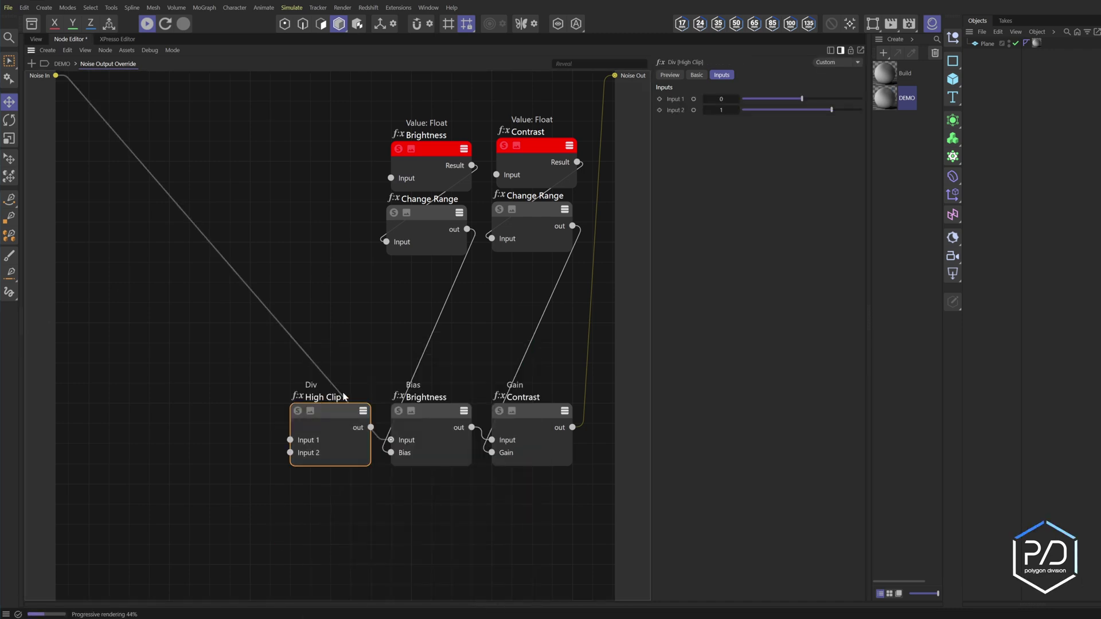
drag(344, 396, 290, 440)
drag(370, 427, 392, 440)
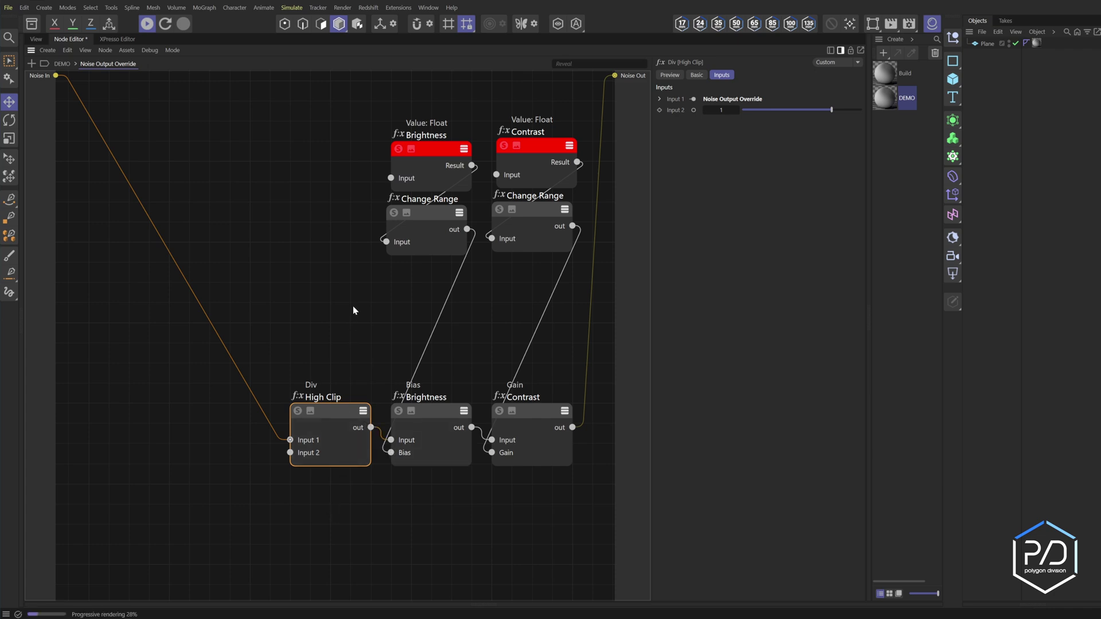
Duplicate the Brightness Float as High Clip, set its Input to 1, and connect it to the Div node's Input 2
ctrl+drag(436, 154, 335, 154)
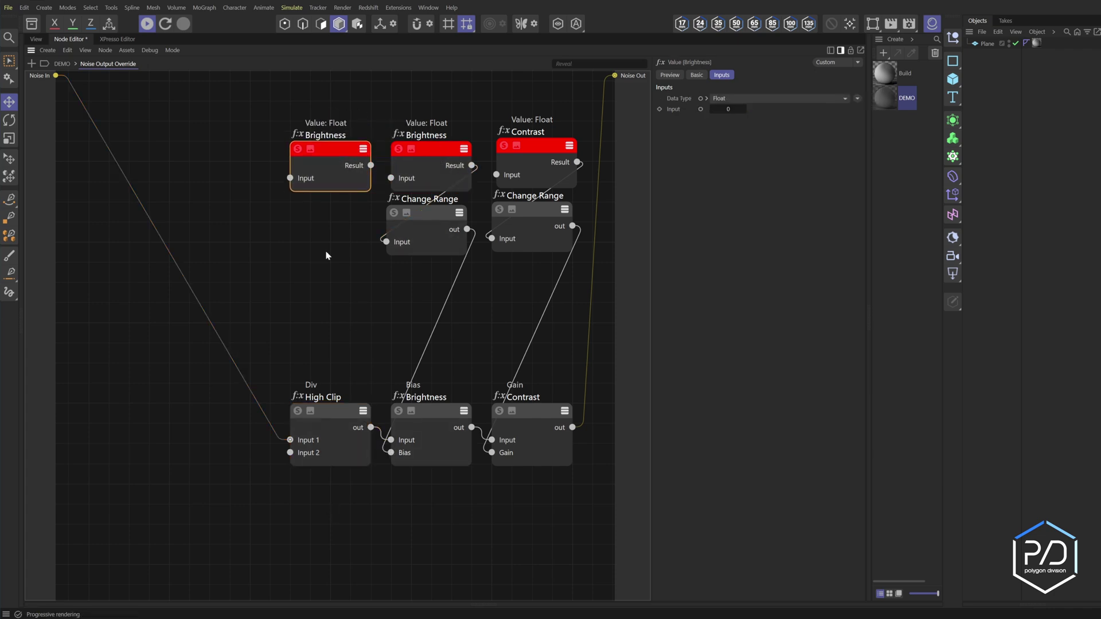
double_click(331, 136)
text(High Clip)
key(Return)
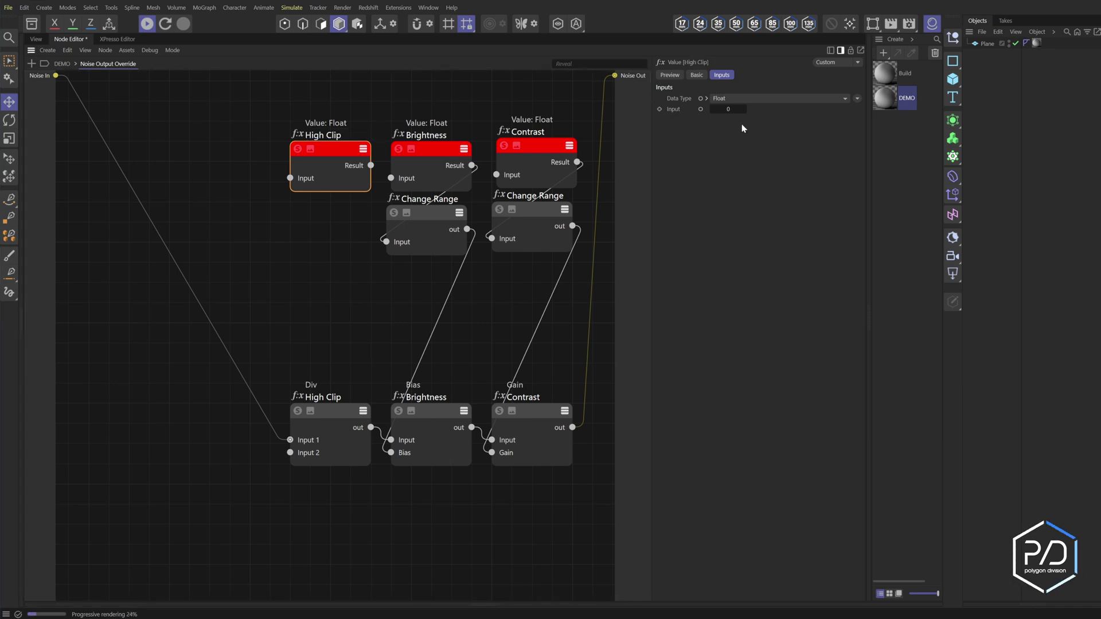
drag(371, 165, 290, 452)
Add a Sub node named Low Clip and insert it between Noise In and the High Clip node's Input 1
middle_drag(342, 589, 404, 588)
double_click(325, 510)
text(sub)
key(Return)
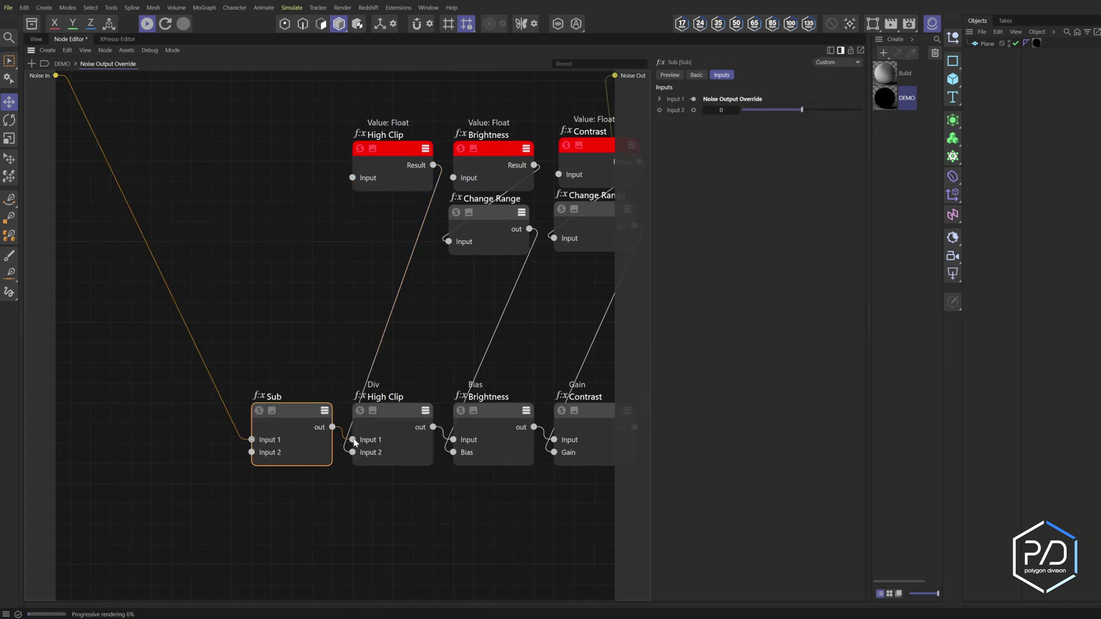
double_click(275, 395)
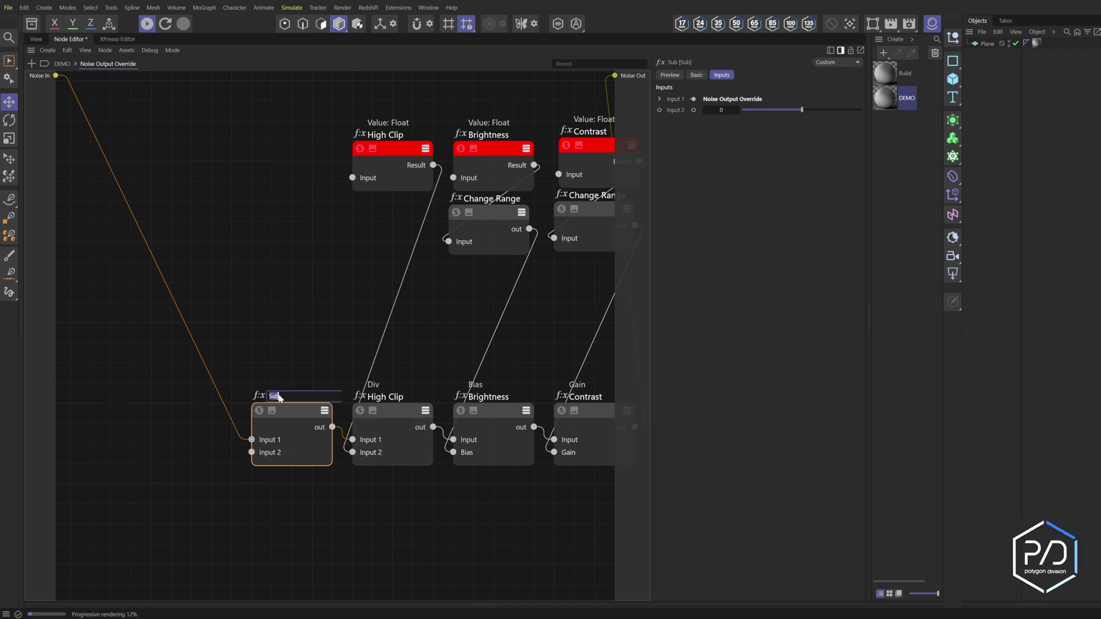
text(Low Clip)
Duplicate the High Clip Float as Low Clip, set its Input to 0, and connect it to the Sub node's Input 2
click(392, 148)
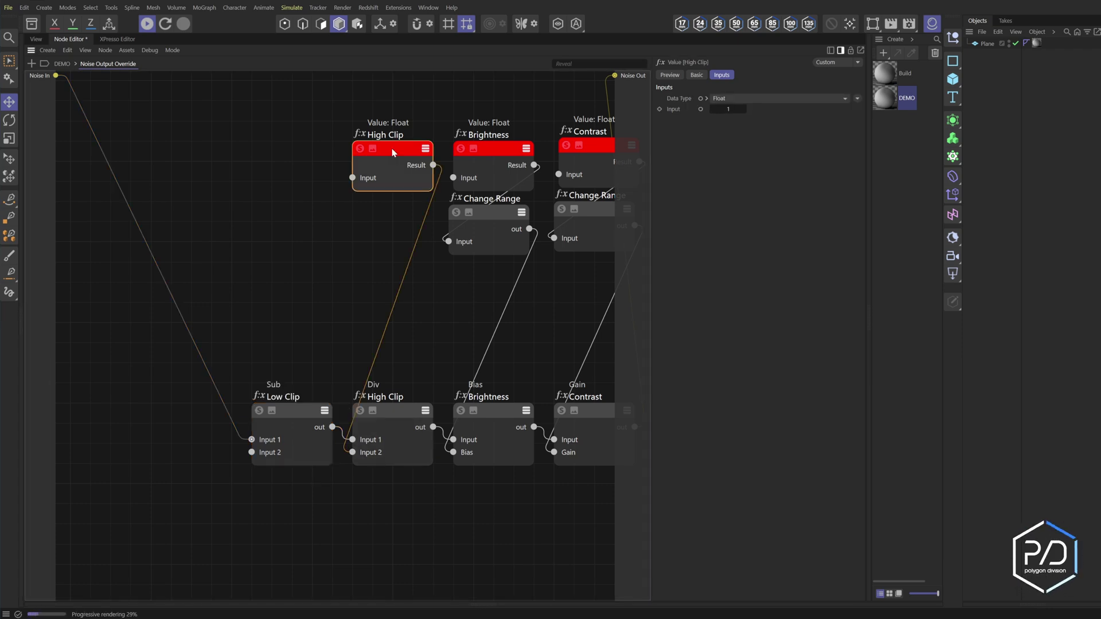
ctrl+drag(392, 149, 287, 148)
double_click(287, 135)
text(Low Clip)
key(Return)
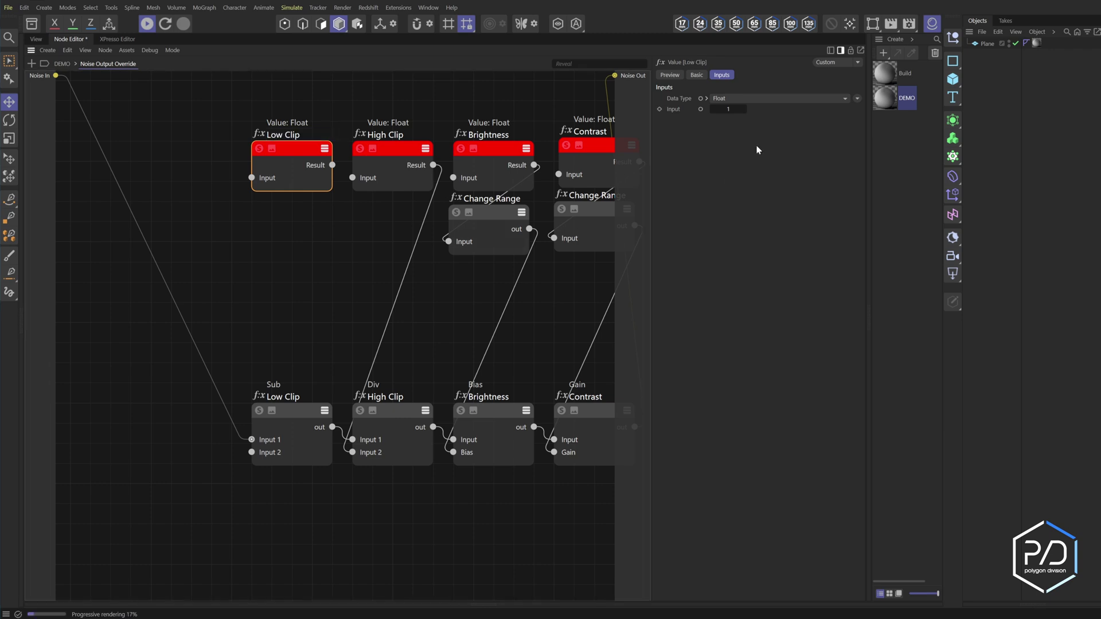
double_click(728, 109)
text(0)
drag(332, 165, 252, 453)
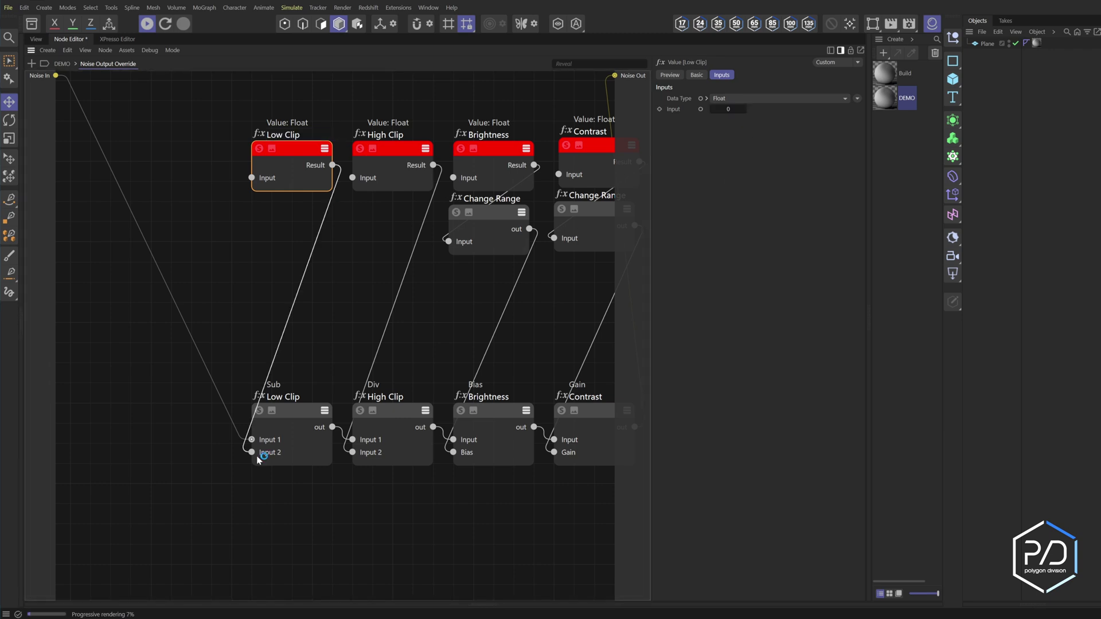
alt+middle_drag(470, 505, 441, 505)
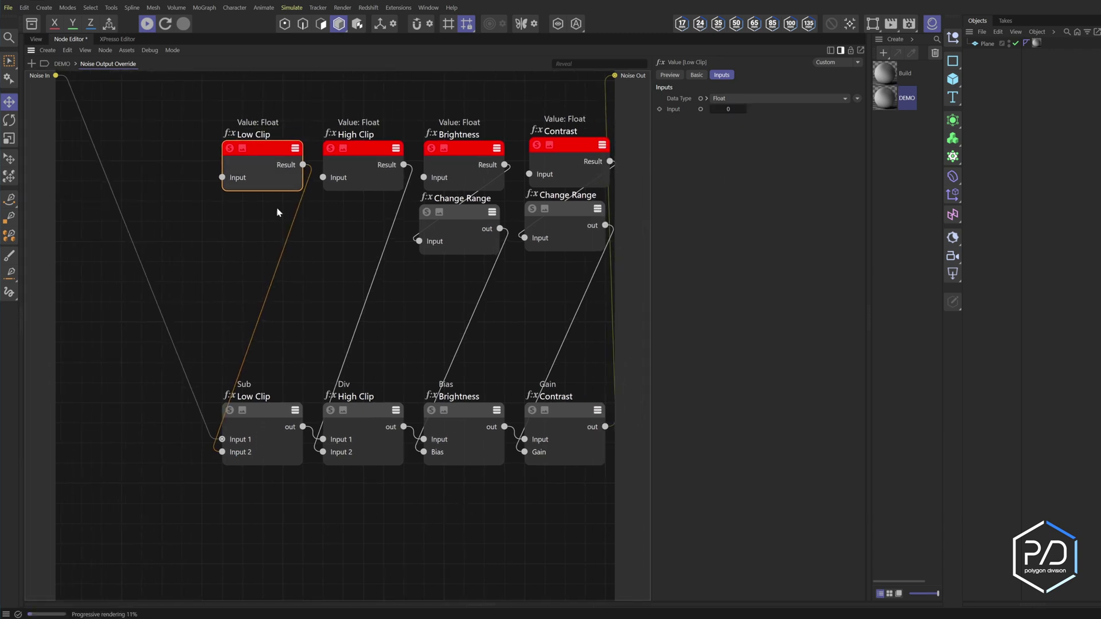
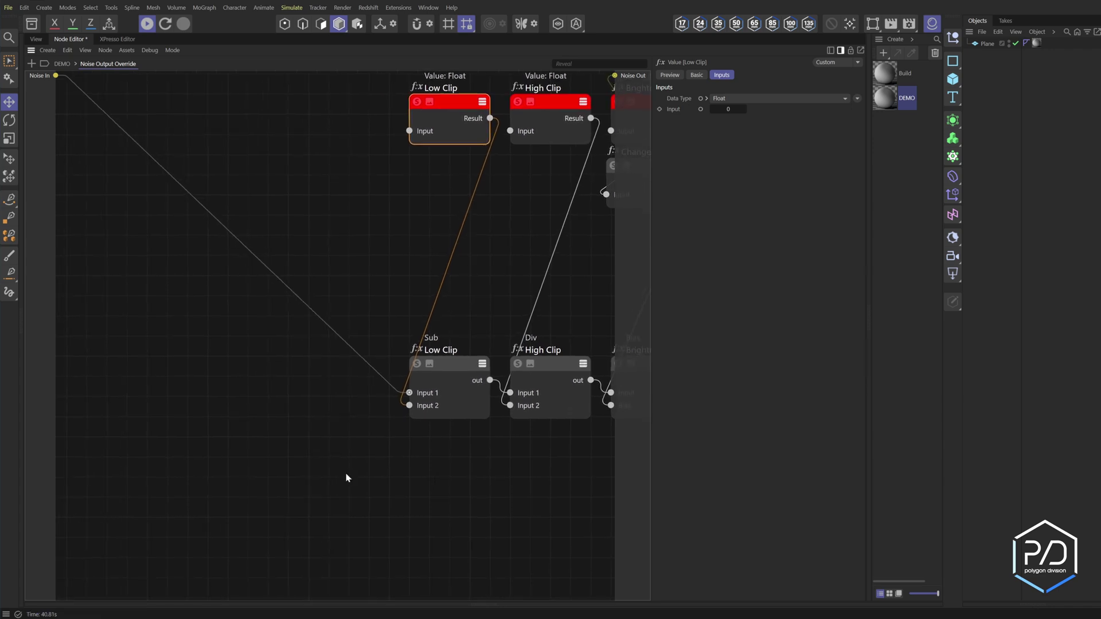
Add a Mul node and reroute the Noise In connection from the Low Clip node to its Input 1
double_click(295, 368)
text(mul)
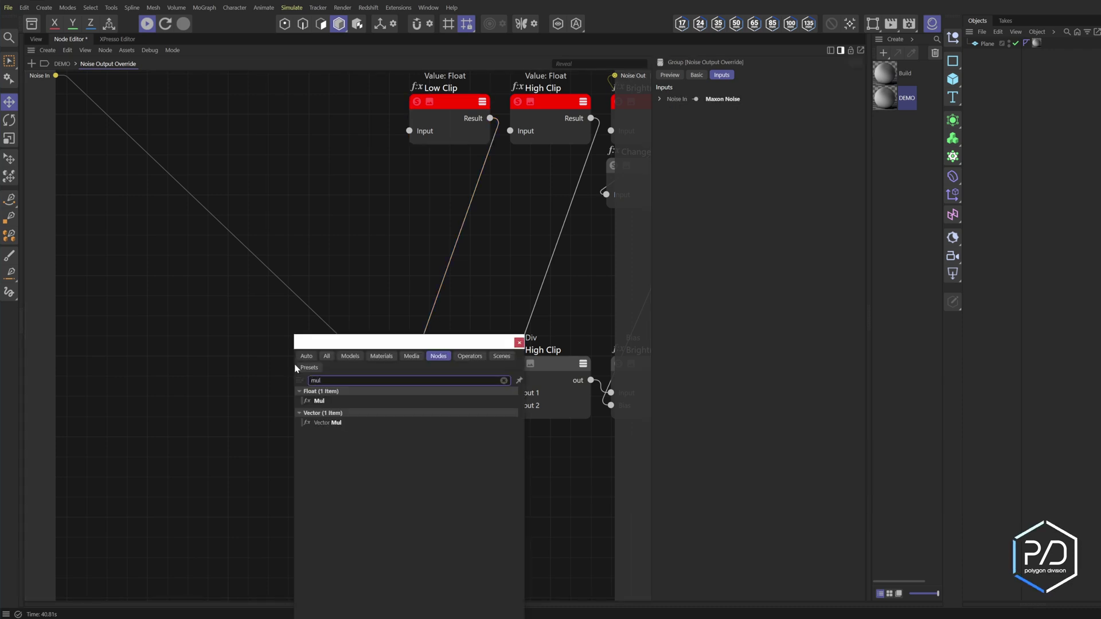
key(Return)
drag(309, 323, 284, 221)
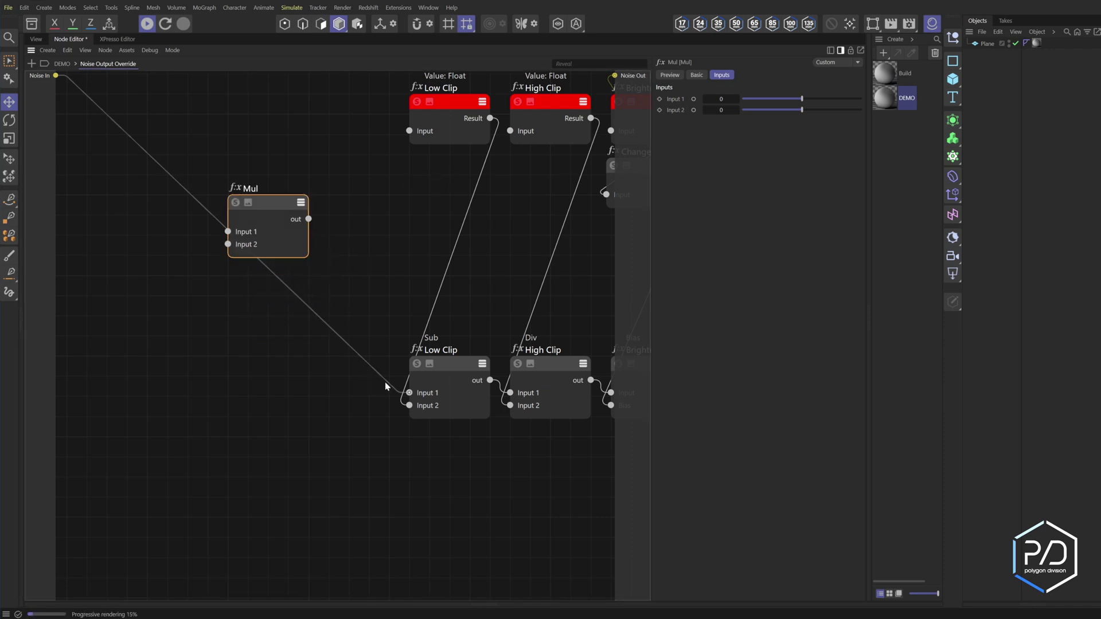
drag(409, 392, 228, 232)
Add a Mod node below Mul, and wire it between Mul's output and the Low Clip node's Input 1
click(272, 345)
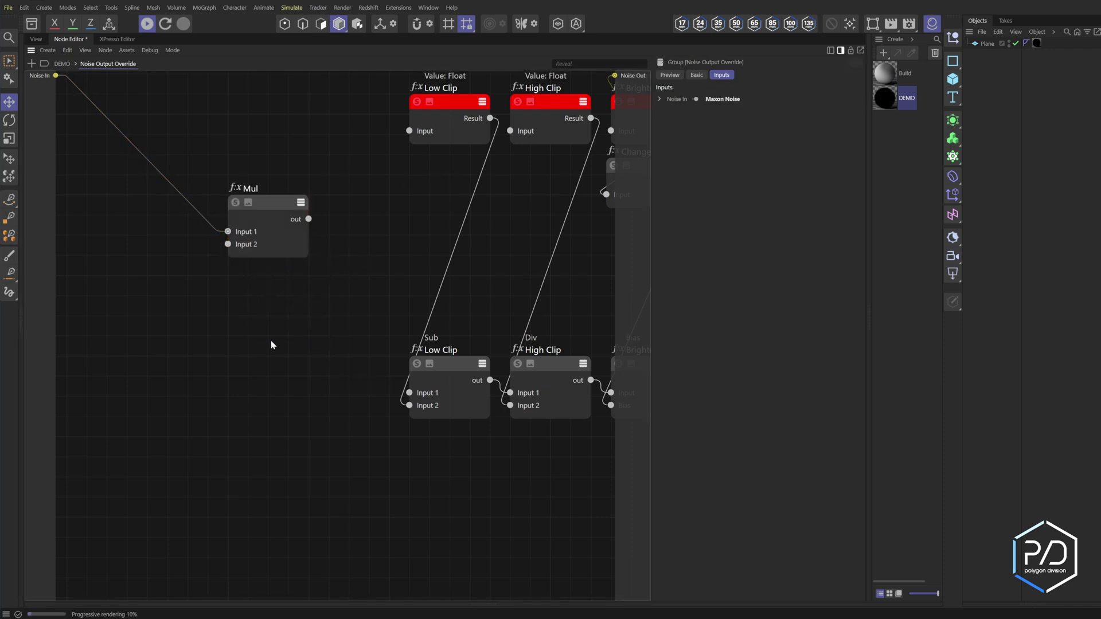
double_click(272, 345)
text(mod)
key(Return)
drag(309, 220, 231, 373)
drag(275, 358, 409, 393)
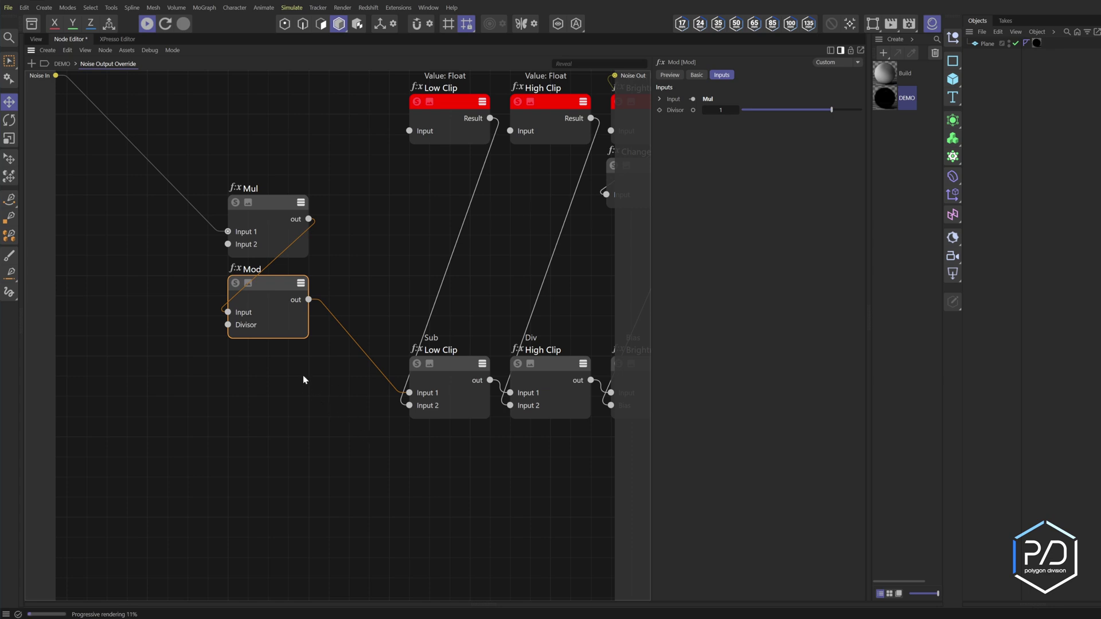
Add a Ramp node and wire it between Mod's output and the Low Clip node's Input 1, using its Alt Input
double_click(285, 380)
text(ramp)
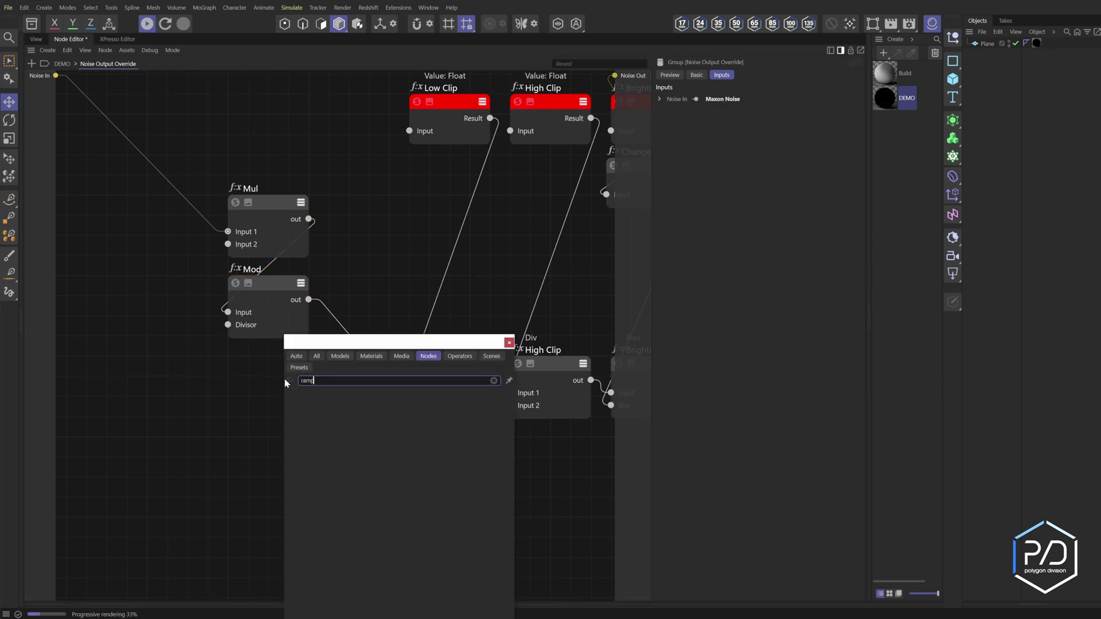
key(Down)
key(Return)
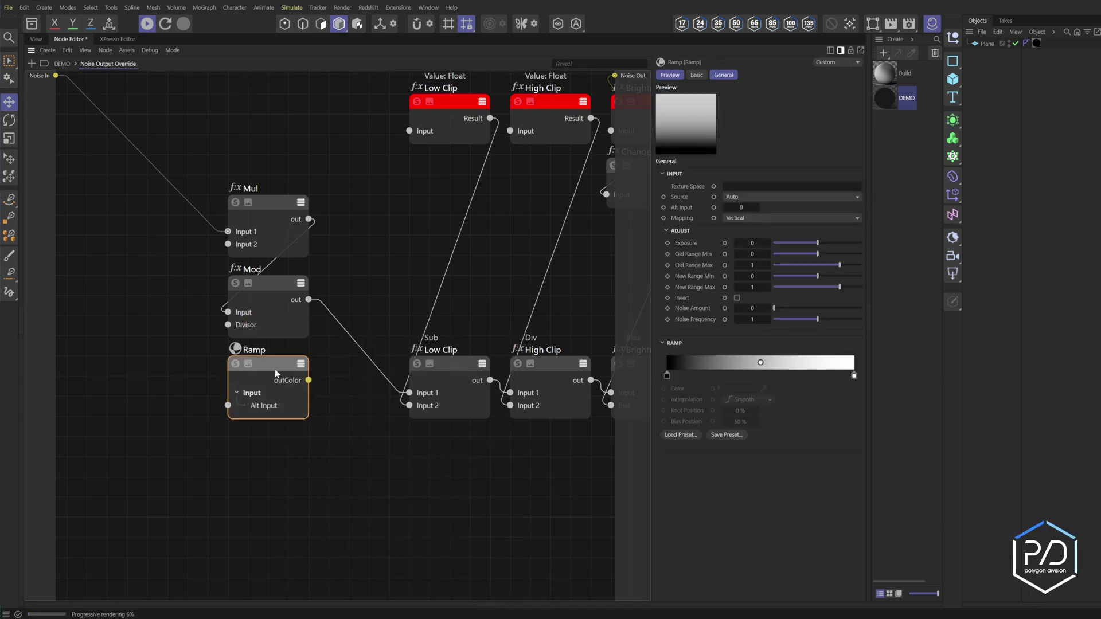
drag(409, 392, 228, 402)
drag(308, 377, 406, 396)
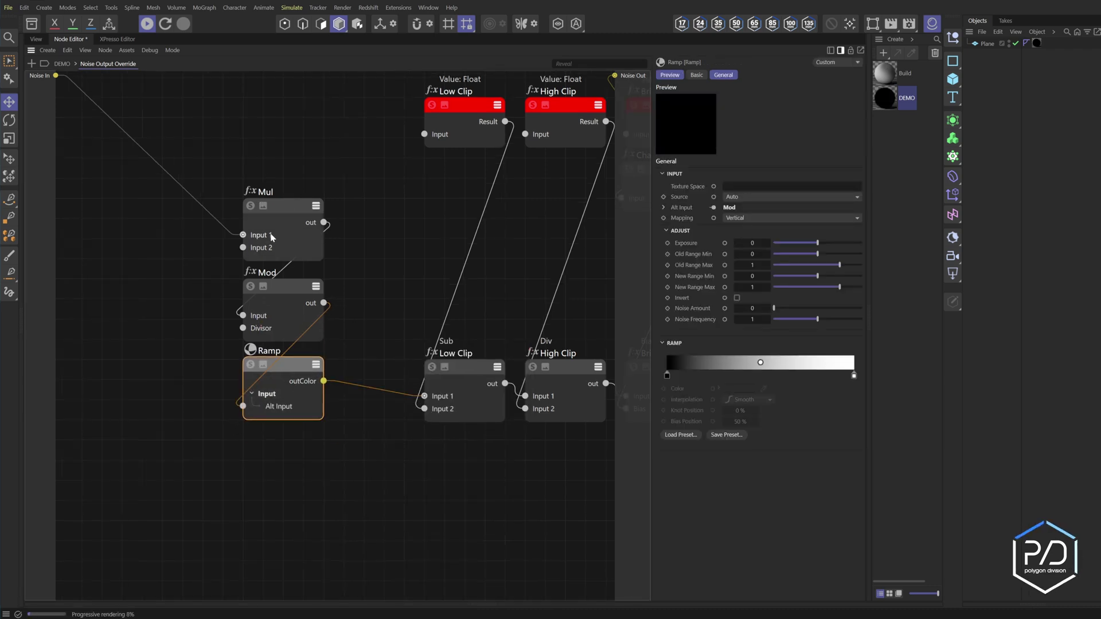
Duplicate the Low Clip Float, connect it to the Mul node's Input 2, and rename it Cycles
click(295, 242)
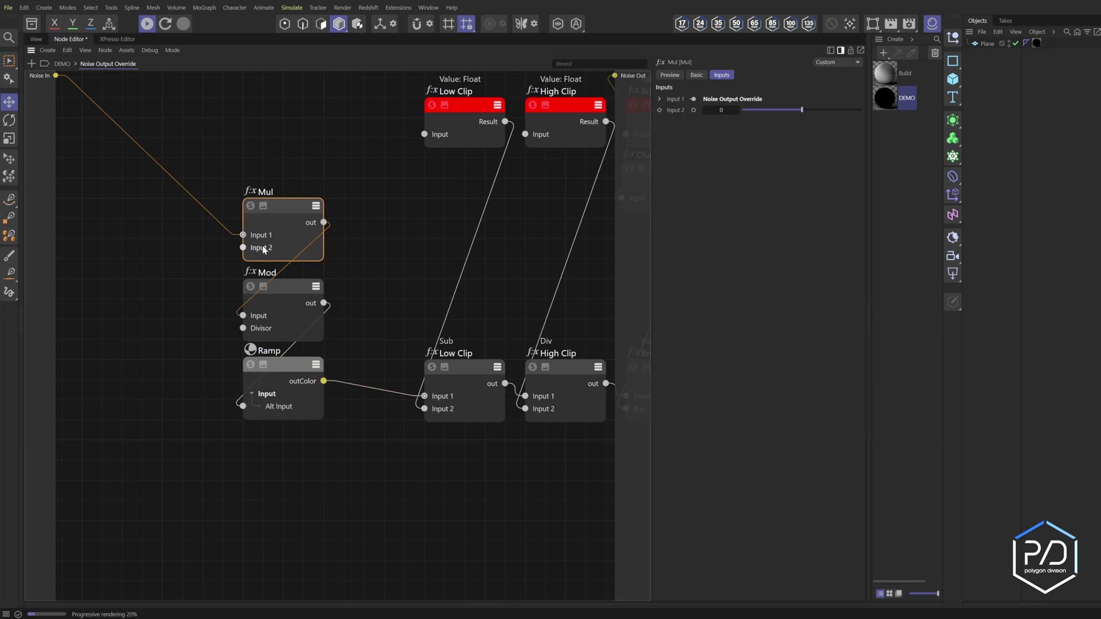
click(475, 109)
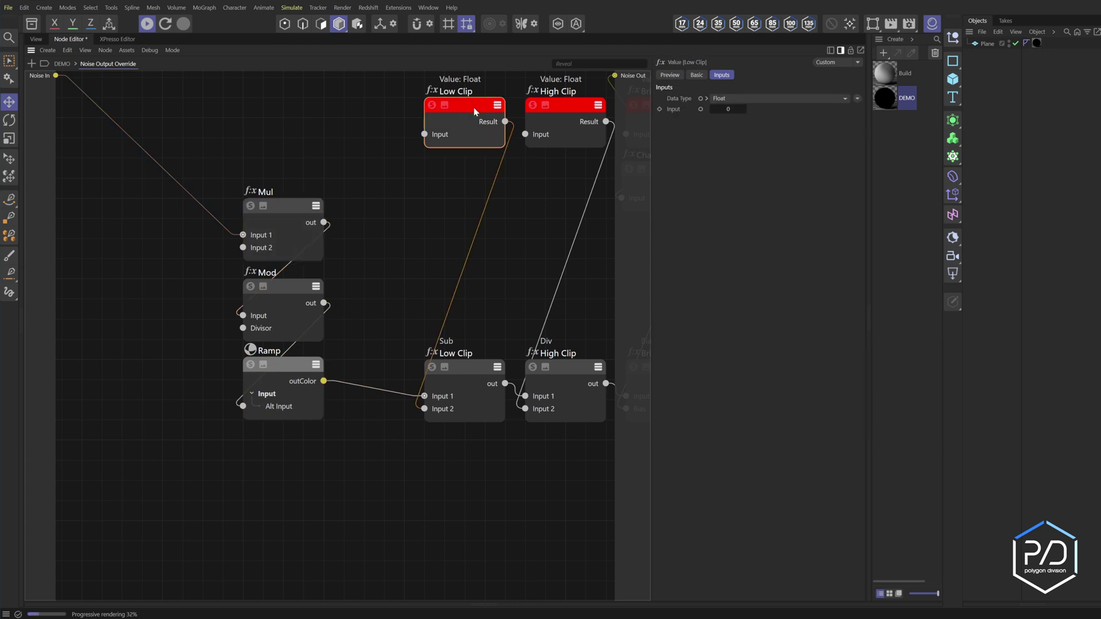
ctrl+drag(474, 110, 242, 248)
double_click(180, 99)
text(Cycles)
key(Return)
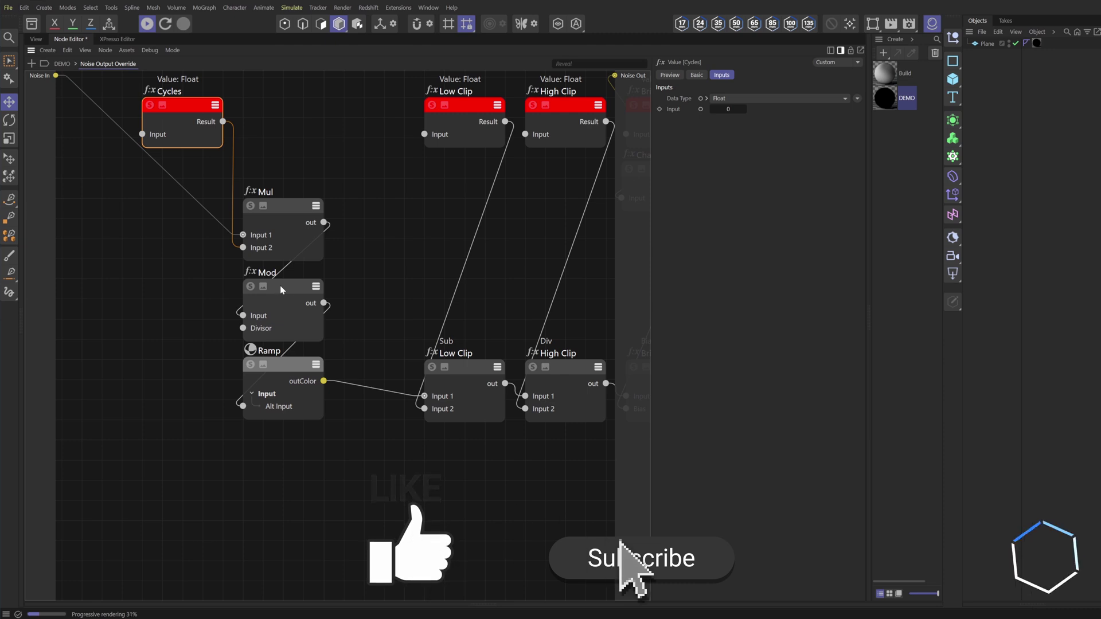
Make the Ramp run black-white-black by placing the white knot at 50% and a copy of the black knot at 100%
click(288, 368)
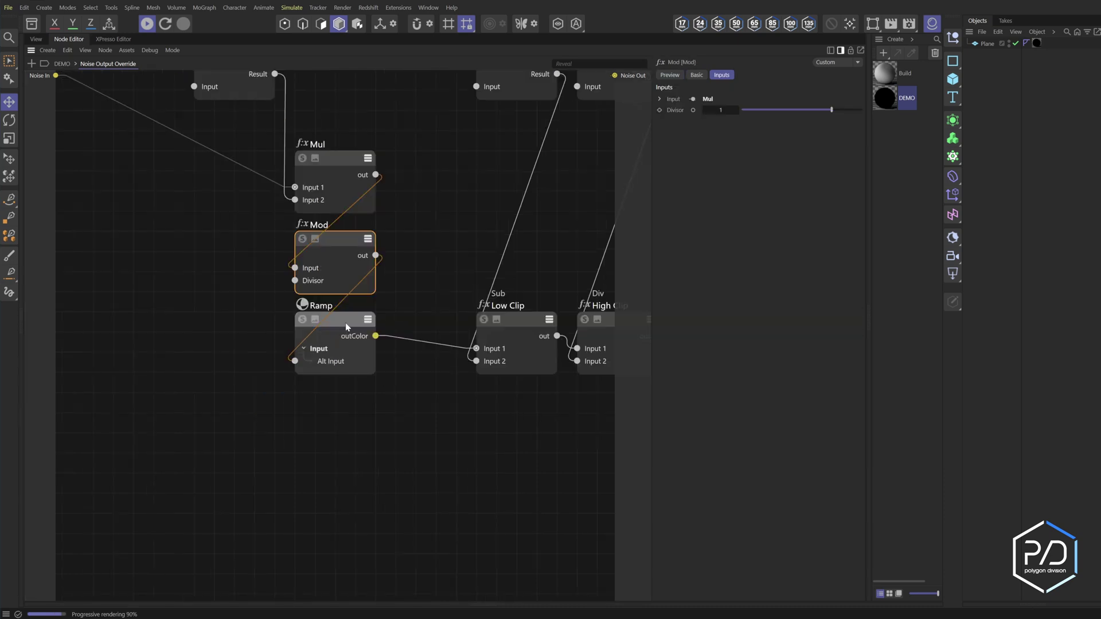
click(345, 322)
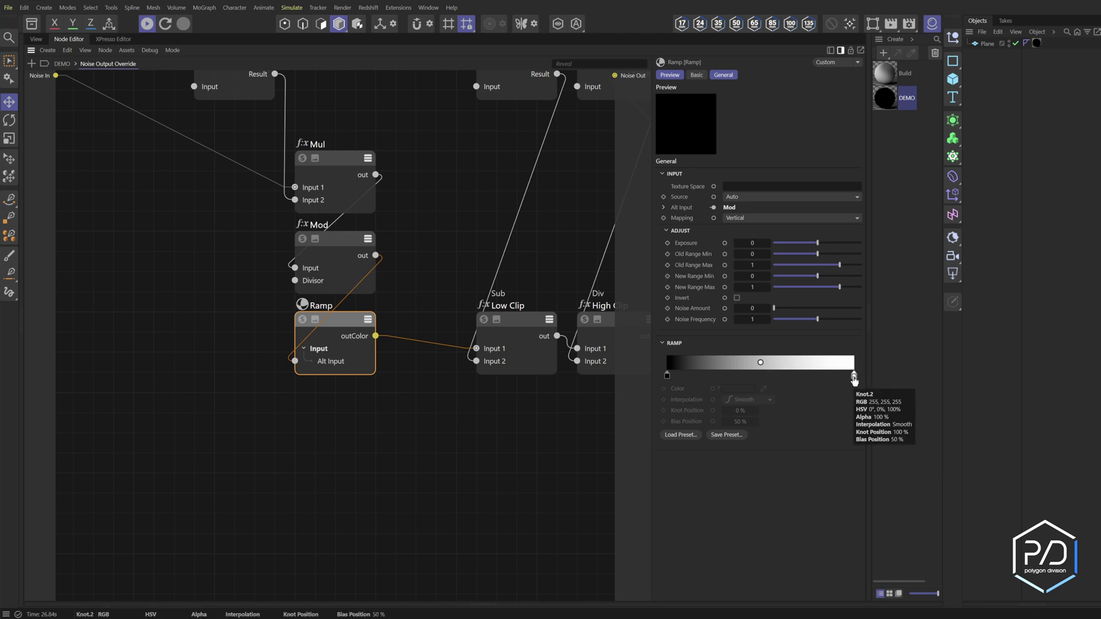
drag(854, 377, 766, 378)
double_click(740, 411)
text(50)
key(Return)
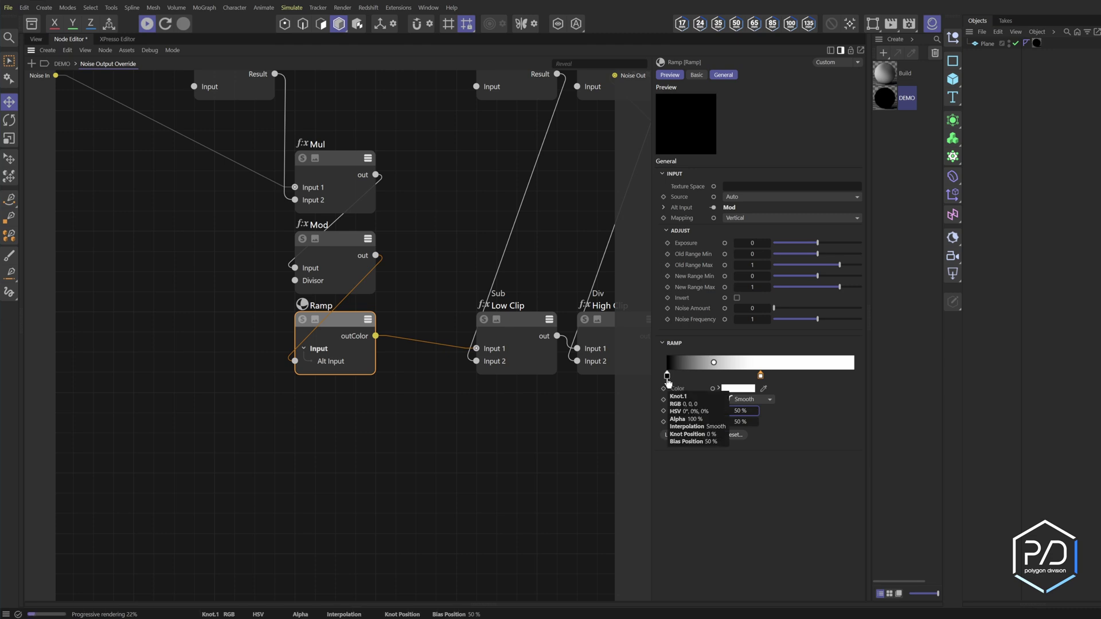
ctrl+drag(668, 381, 854, 376)
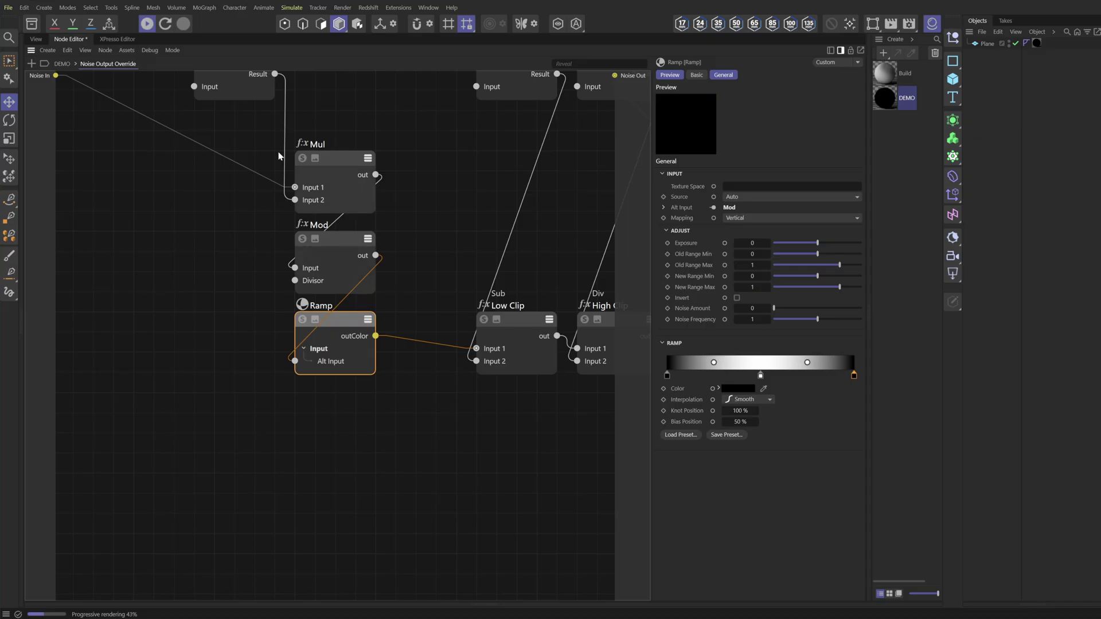
Expose the Input ports of the Cycles, Low Clip, High Clip, Brightness and Contrast Float nodes as group inputs
middle_drag(305, 197, 260, 316)
middle_drag(527, 258, 385, 241)
scroll(402, 284, down, 2)
middle_drag(273, 251, 313, 266)
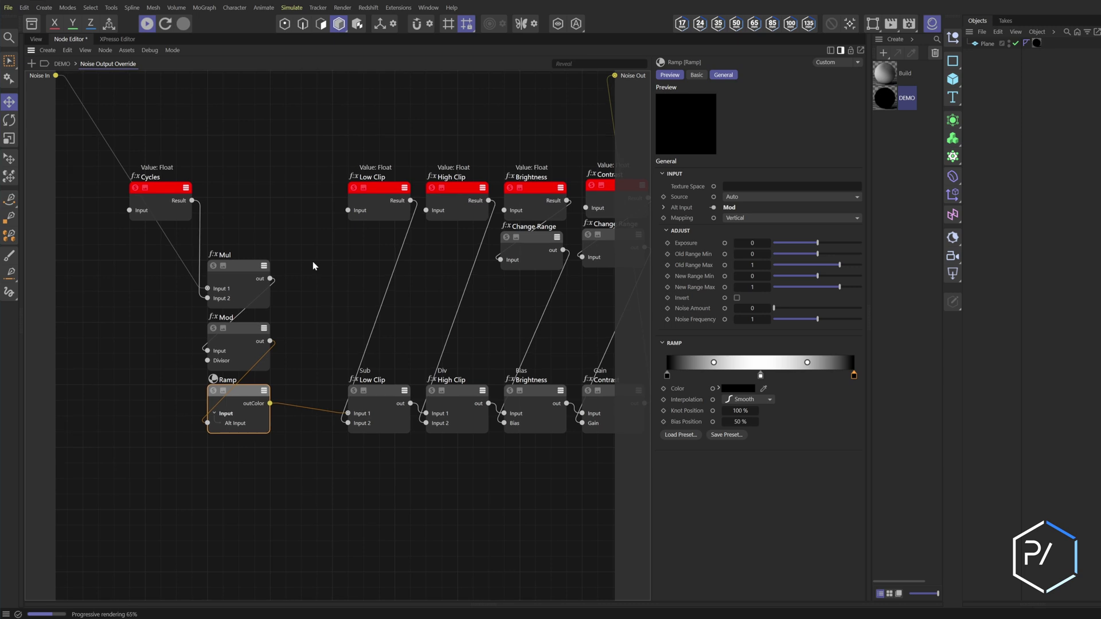
drag(128, 211, 51, 160)
drag(346, 214, 52, 95)
drag(426, 210, 52, 105)
right_click(455, 237)
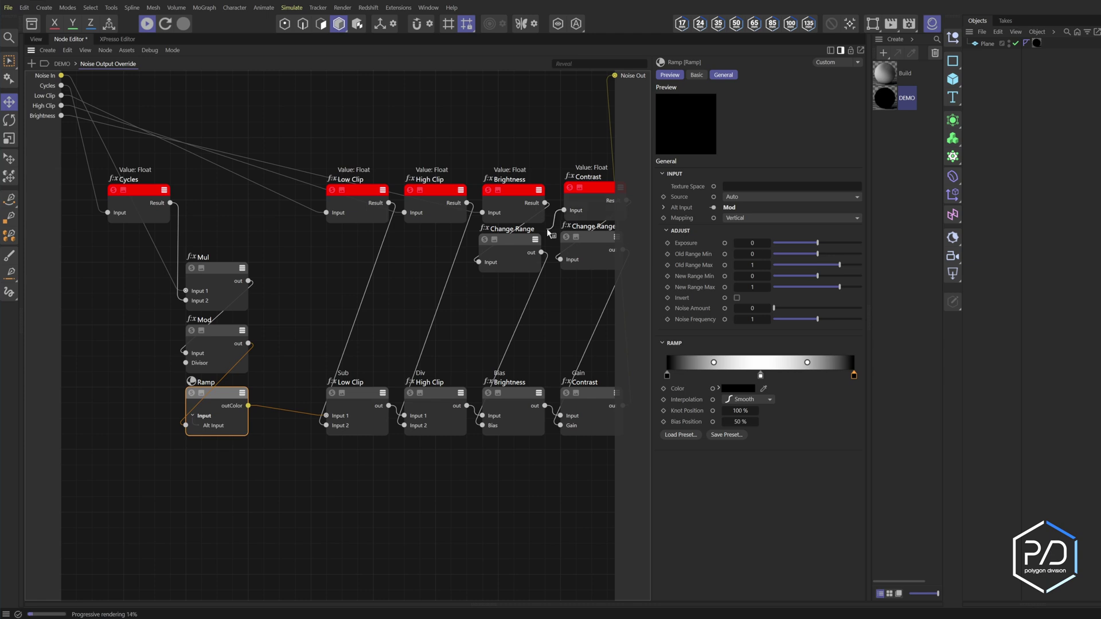
drag(550, 233, 57, 126)
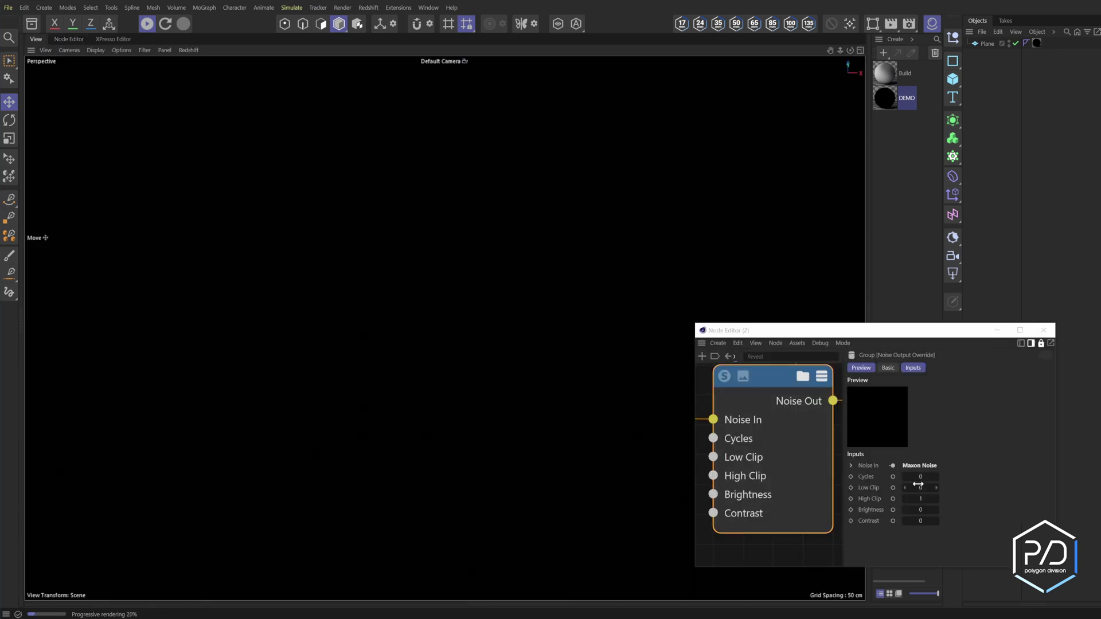
Set the Noise Output Override group's Cycles to 0.5
click(920, 477)
text(.5)
key(Tab)
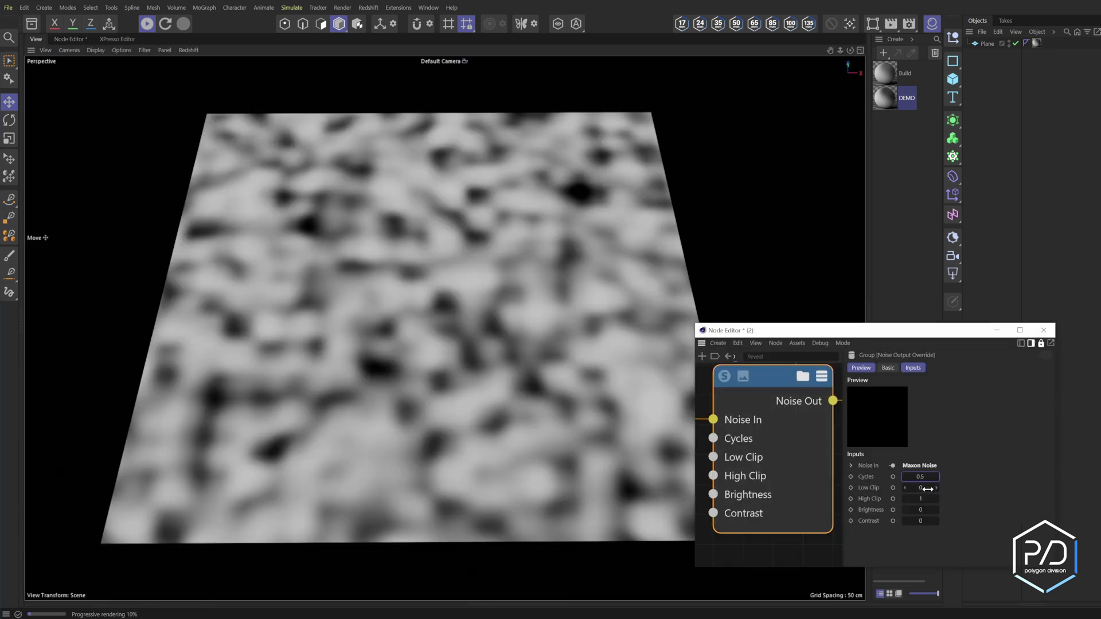
Test the group's Low Clip control by raising it slightly and returning it to 0
key(Up)
key(Up)
key(Down)
key(Down)
Test the group's High Clip control by lowering it in small increments and returning it to 1
click(934, 498)
key(Down)
key(Down)
key(Down)
key(Down)
key(Down)
key(Down)
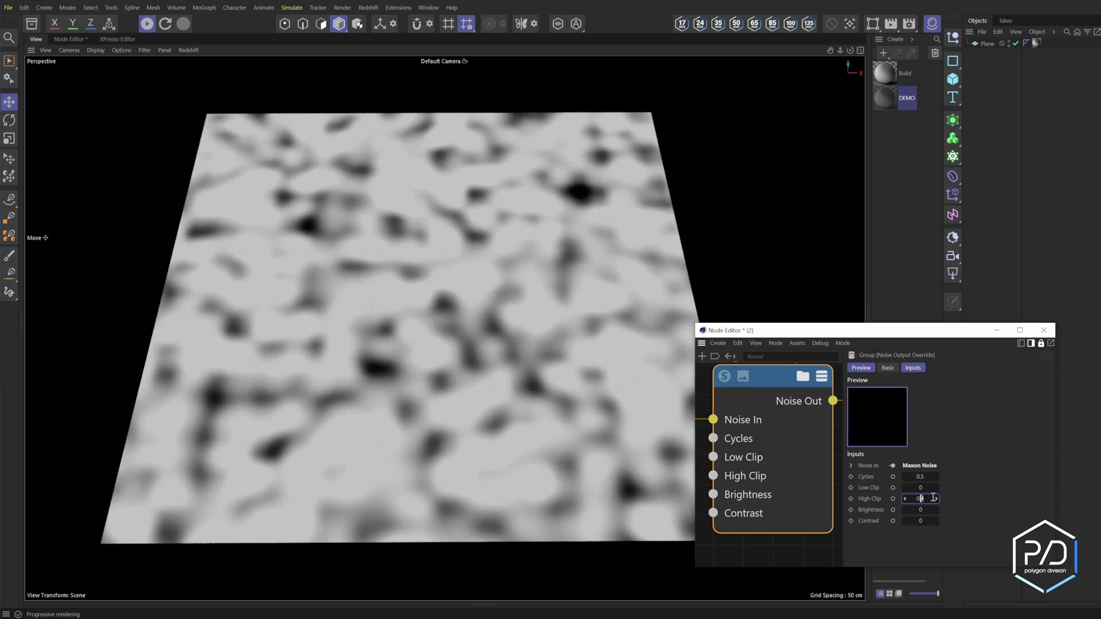
key(Up)
Test the group's Brightness control by raising and lowering it in small increments, ending at 0
click(931, 511)
key(Up)
key(Up)
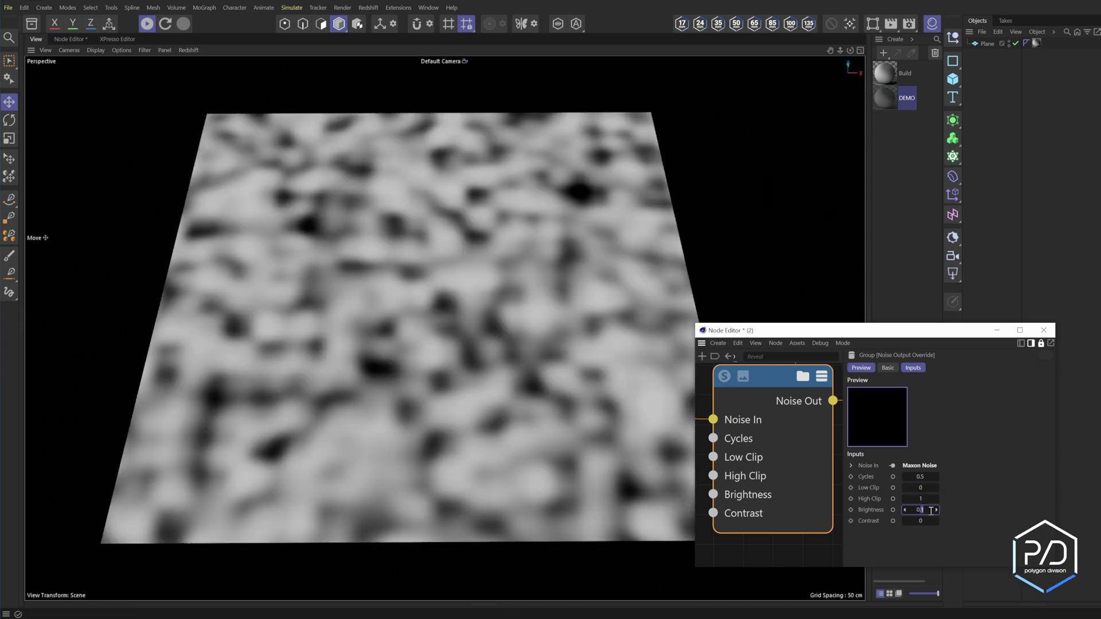
key(Down)
key(Down)
key(Down)
key(Down)
key(Tab)
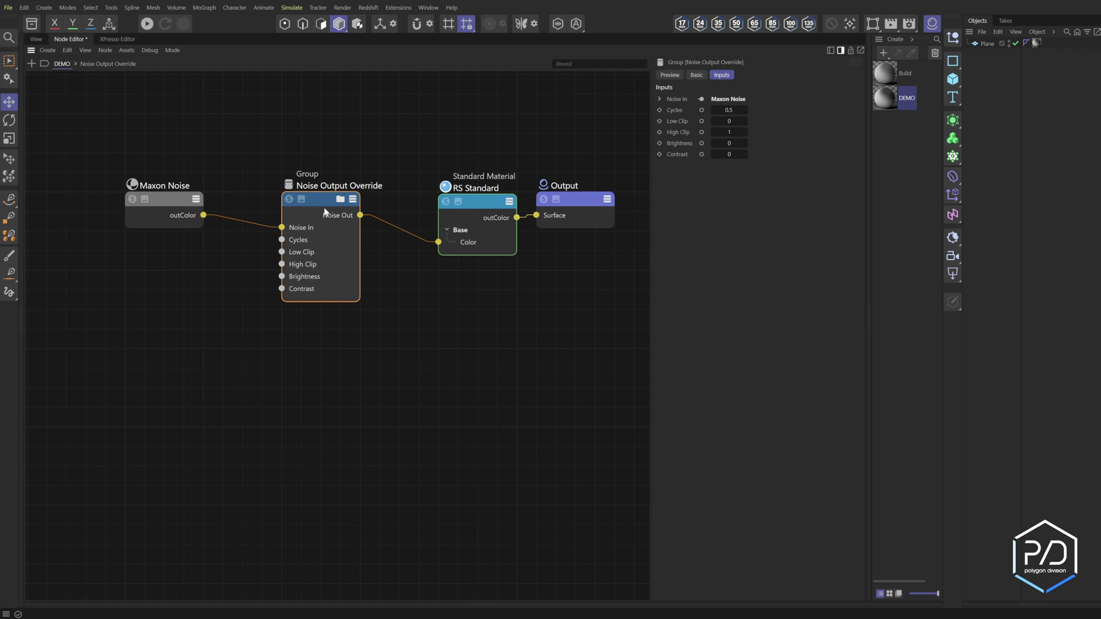
Open the Noise Output Override group's resource for editing and give Cycles a 0.5 default value, a 0.1 step and a visible slider
double_click(326, 206)
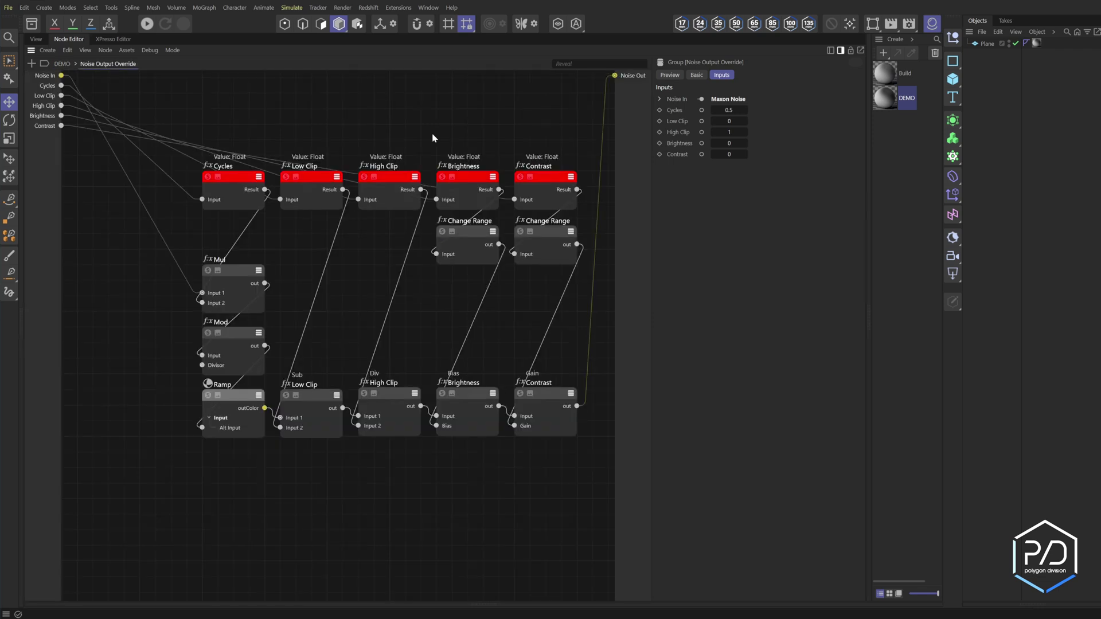
right_click(41, 230)
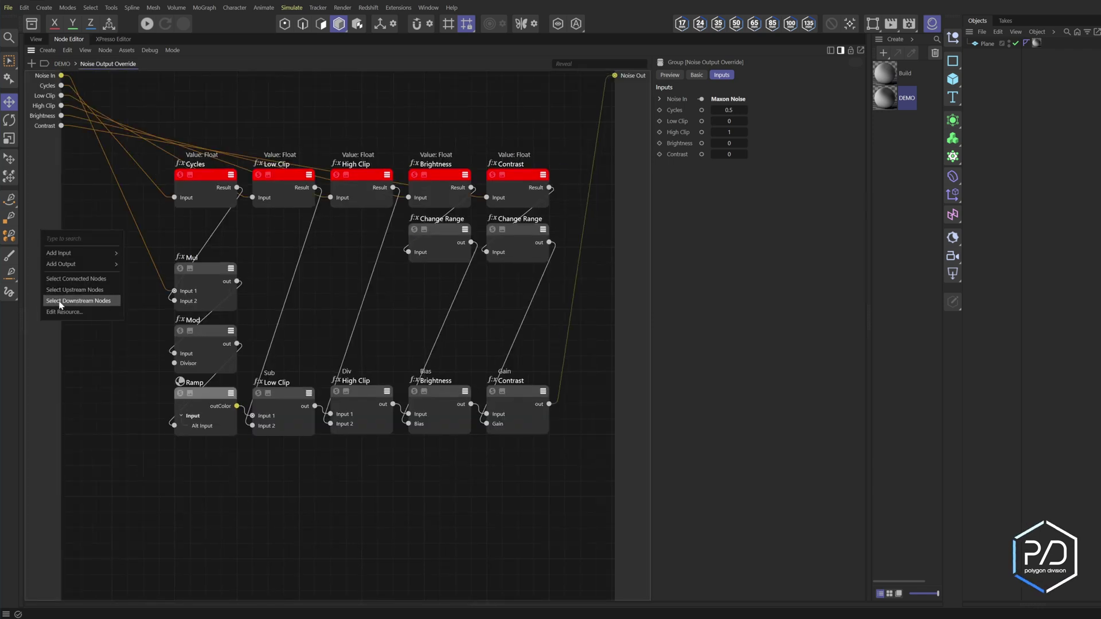
click(64, 312)
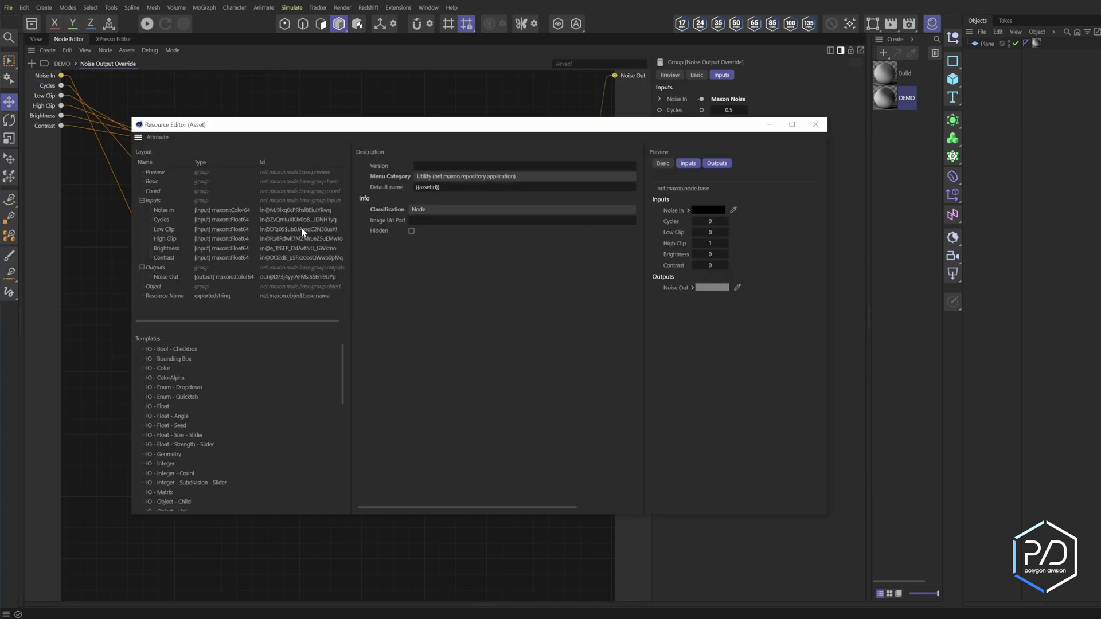
click(226, 219)
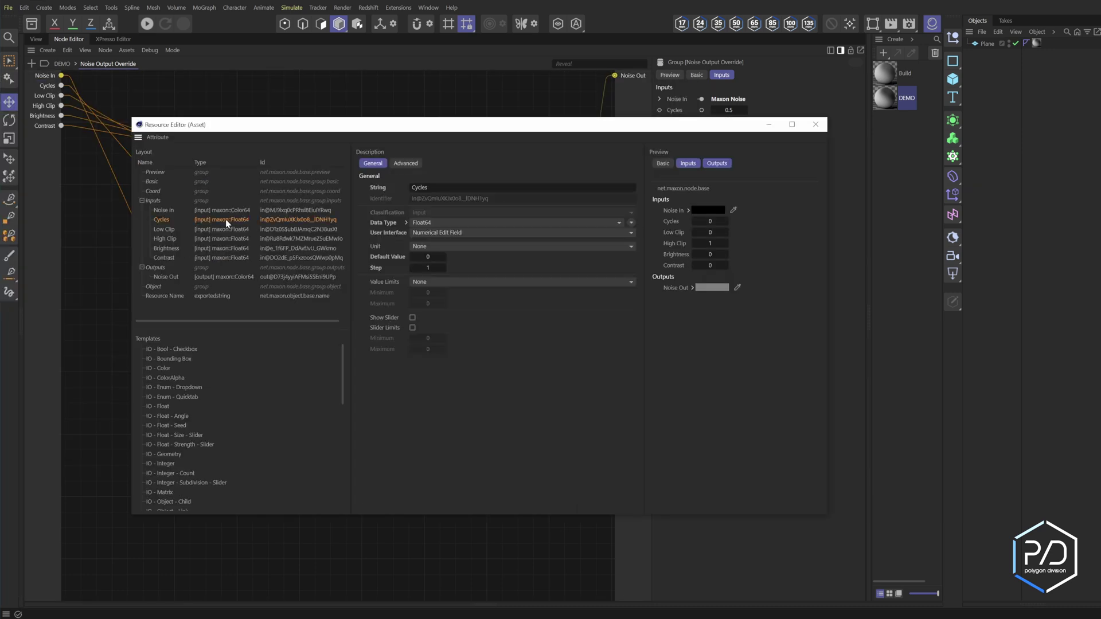
double_click(427, 267)
click(412, 317)
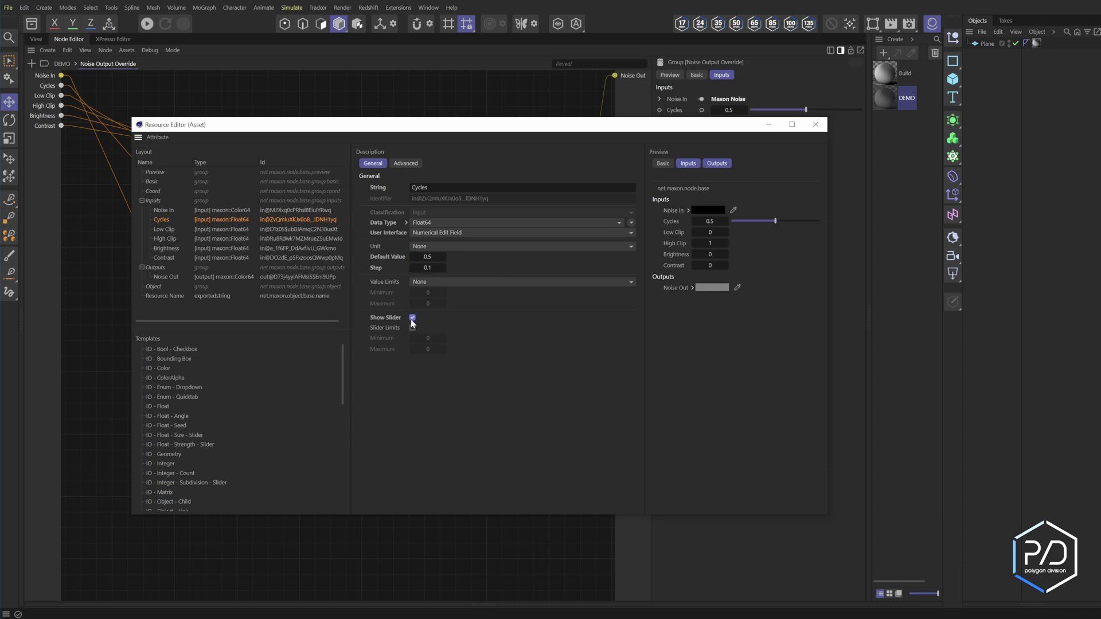
Enable slider limits for the Cycles input, with a minimum of 0.5 and a maximum of 10
click(412, 328)
click(431, 338)
text(.5)
key(Tab)
text(10)
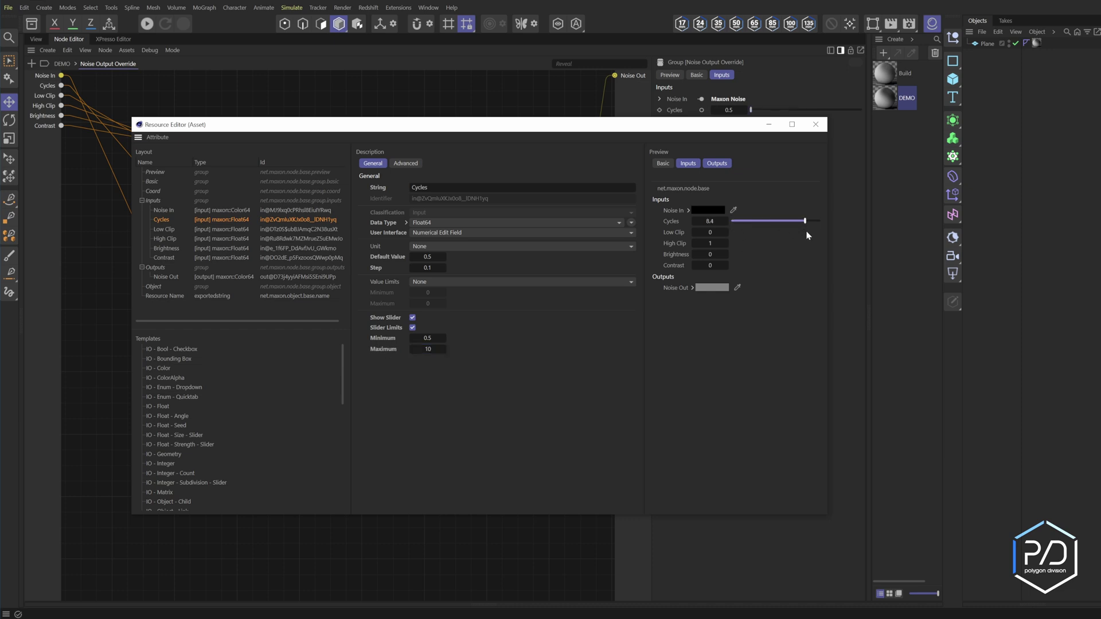
Give the Low Clip input a slider limited to 0–1 and a step of 0.01
click(231, 231)
click(412, 318)
click(413, 327)
click(443, 350)
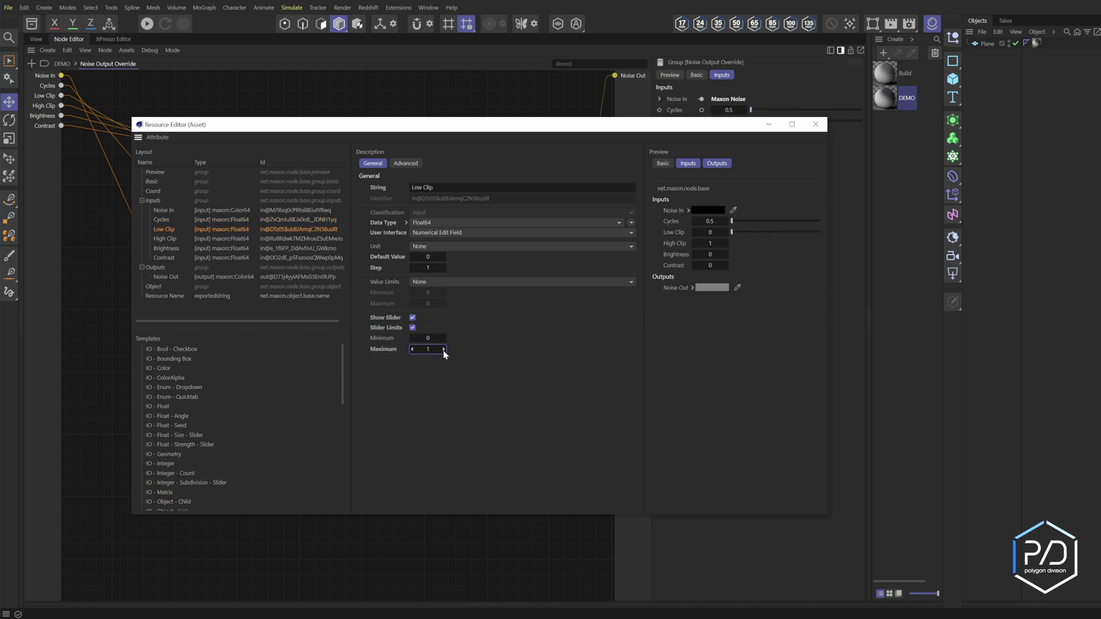
click(432, 267)
text(.01)
Give the High Clip input a default value of 1, a slider limited to 0–1 and a step of 0.01
click(321, 238)
click(435, 257)
click(412, 318)
click(413, 328)
click(444, 349)
click(429, 268)
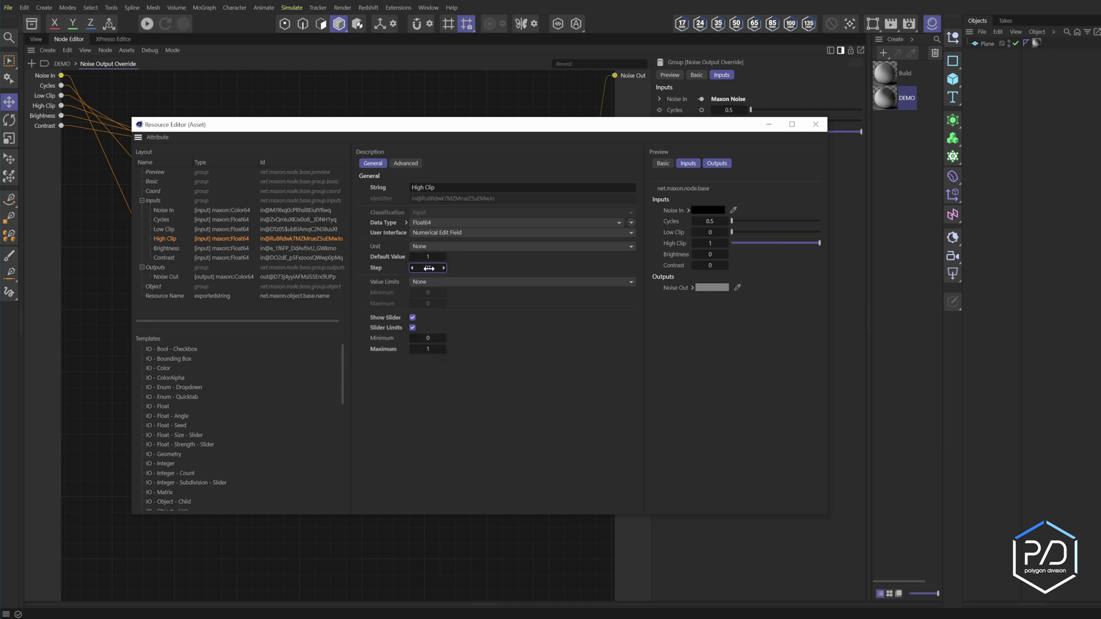
Give the Brightness input a step of 0.01 and a visible slider with slider limits enabled
click(235, 249)
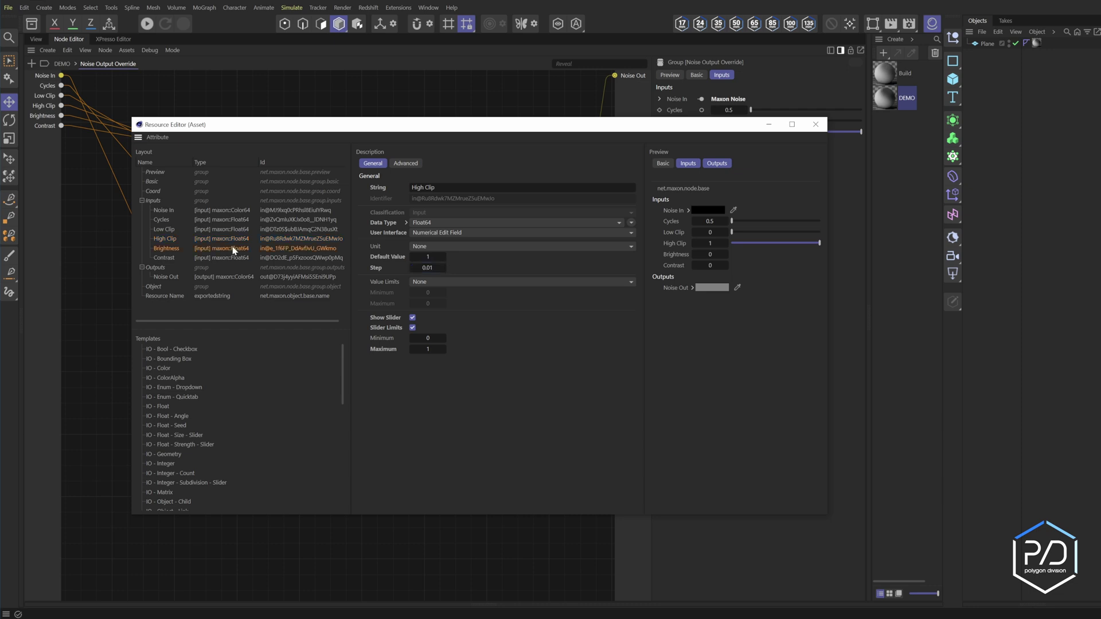
click(433, 265)
text(.01)
click(413, 318)
click(413, 328)
click(429, 337)
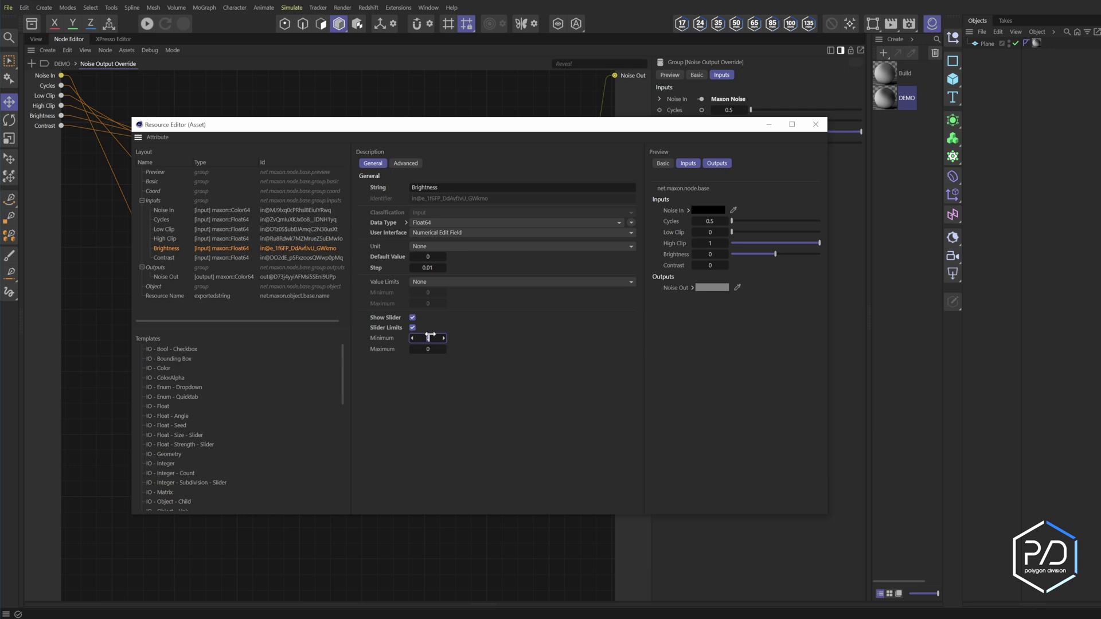
Give the Contrast input a slider limited to -1 to 1 and a 0.01 step, and try out the sliders in the preview
click(221, 258)
click(412, 317)
click(413, 328)
click(412, 338)
click(443, 349)
click(435, 269)
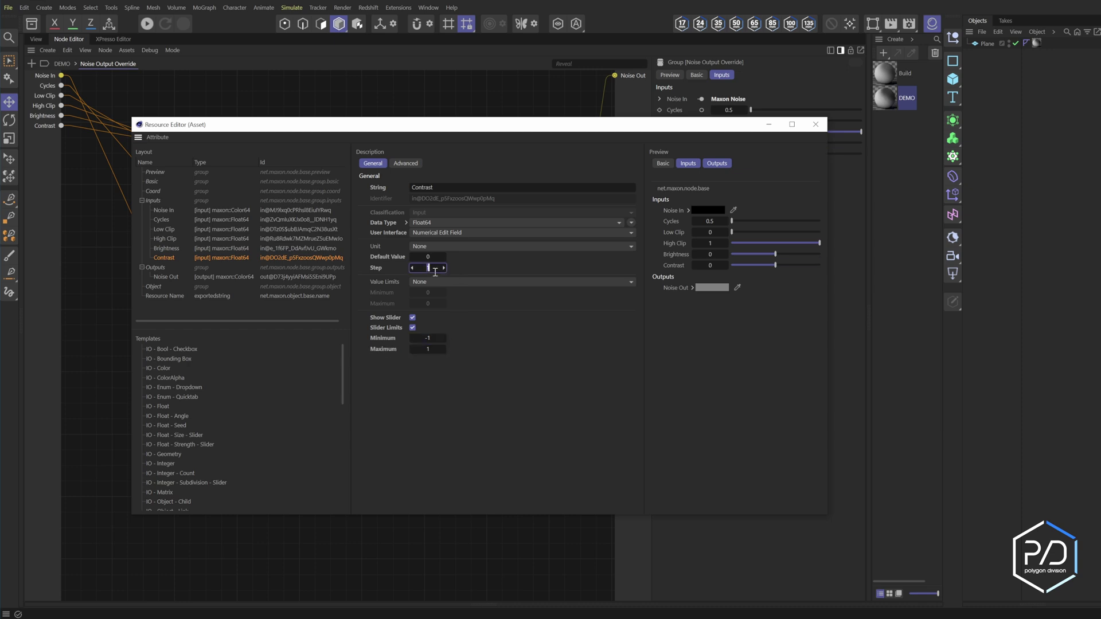
text(.01)
key(Return)
mouse_move(778, 257)
mouse_down()
mouse_move(741, 259)
mouse_move(776, 259)
mouse_up()
mouse_move(733, 233)
mouse_down()
mouse_move(773, 233)
mouse_move(727, 238)
mouse_up()
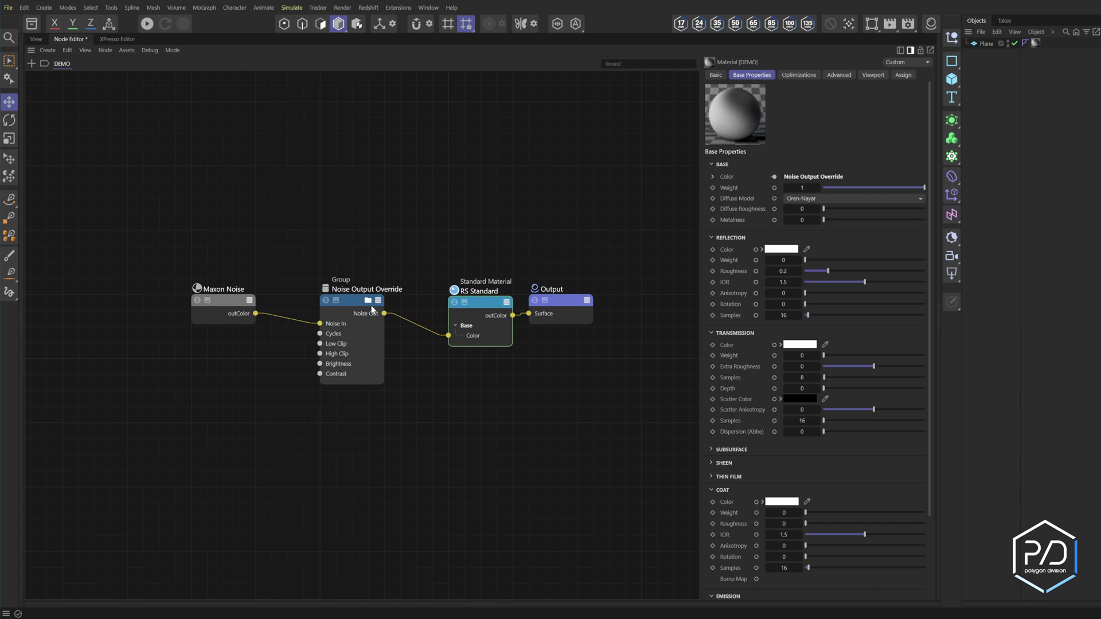
Inside the Noise Output Override group, change the interpolation of all the Ramp's knots together
double_click(373, 360)
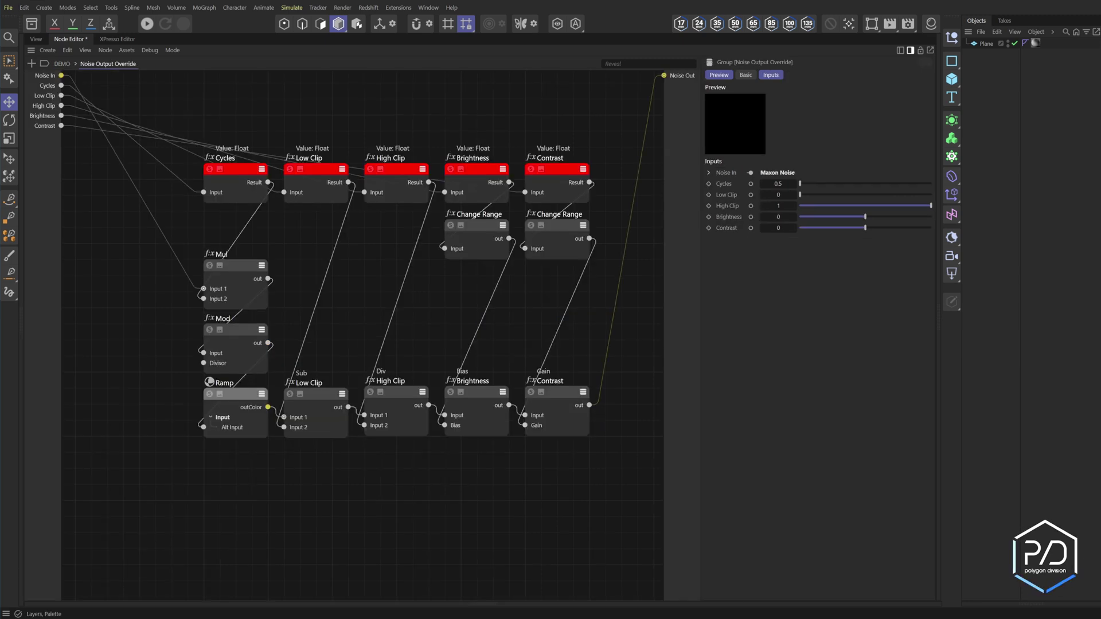
click(245, 393)
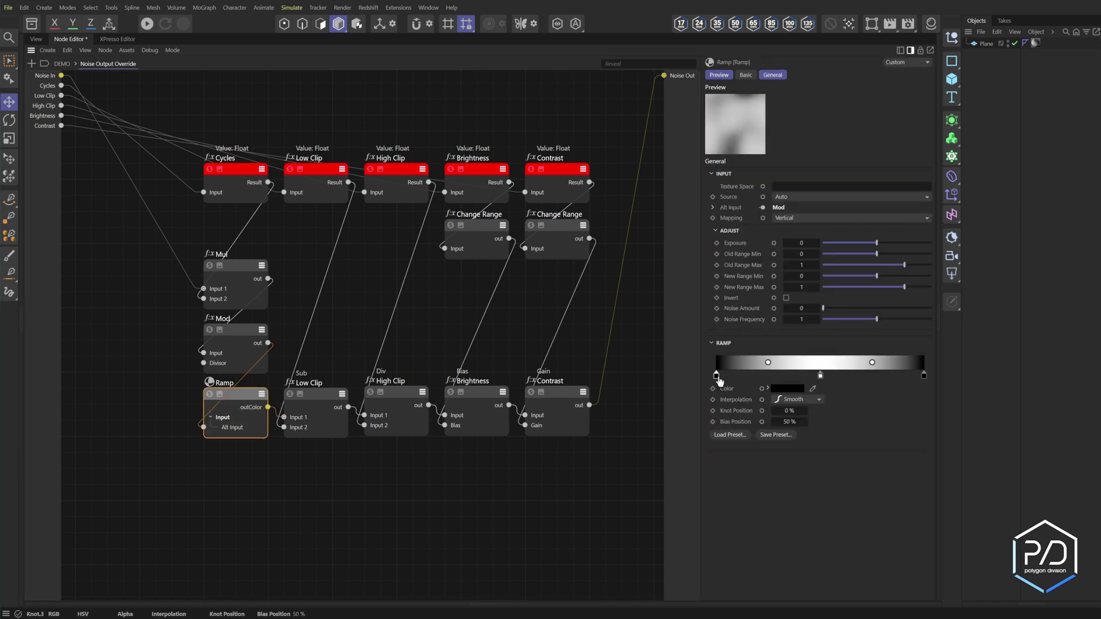
drag(882, 372, 928, 376)
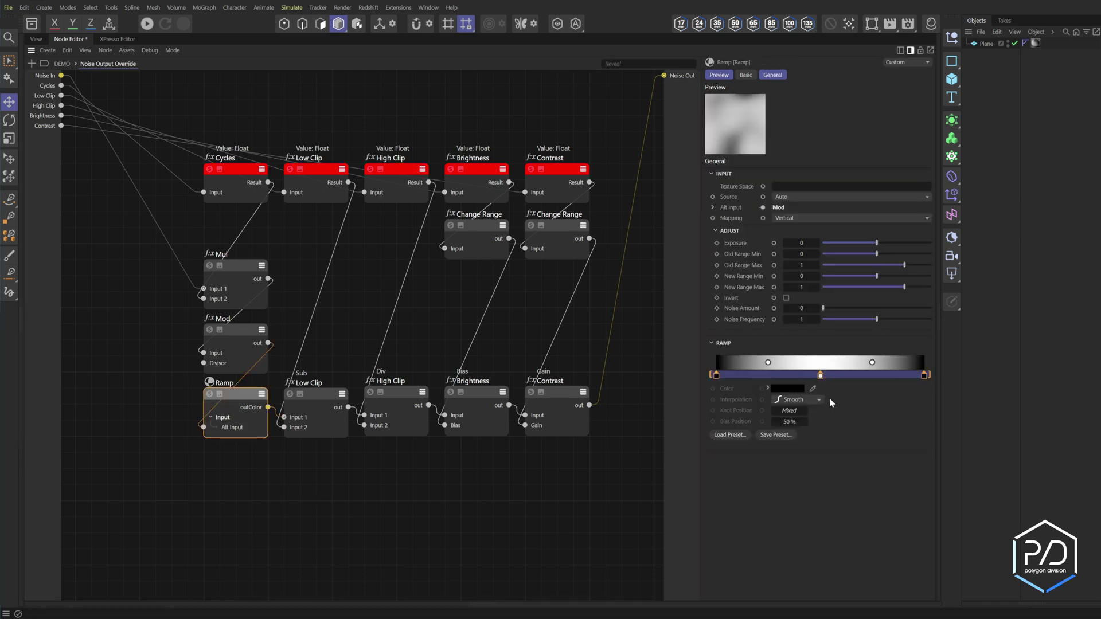
click(797, 400)
click(800, 446)
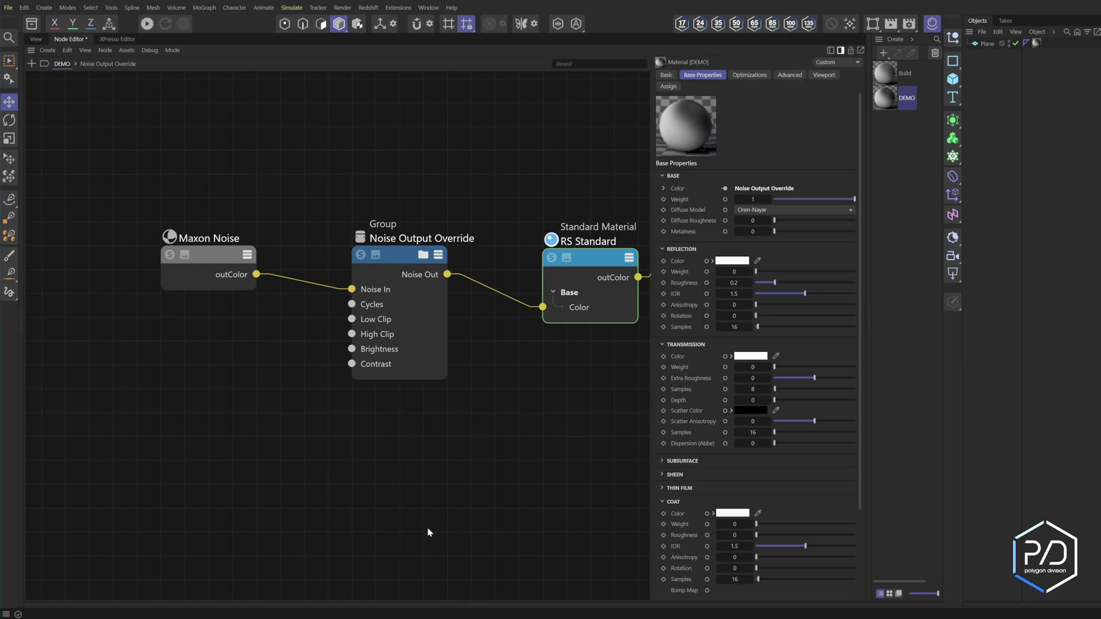
Try duplicating the Noise Output Override group below the original and open the asset commands
drag(498, 451, 331, 218)
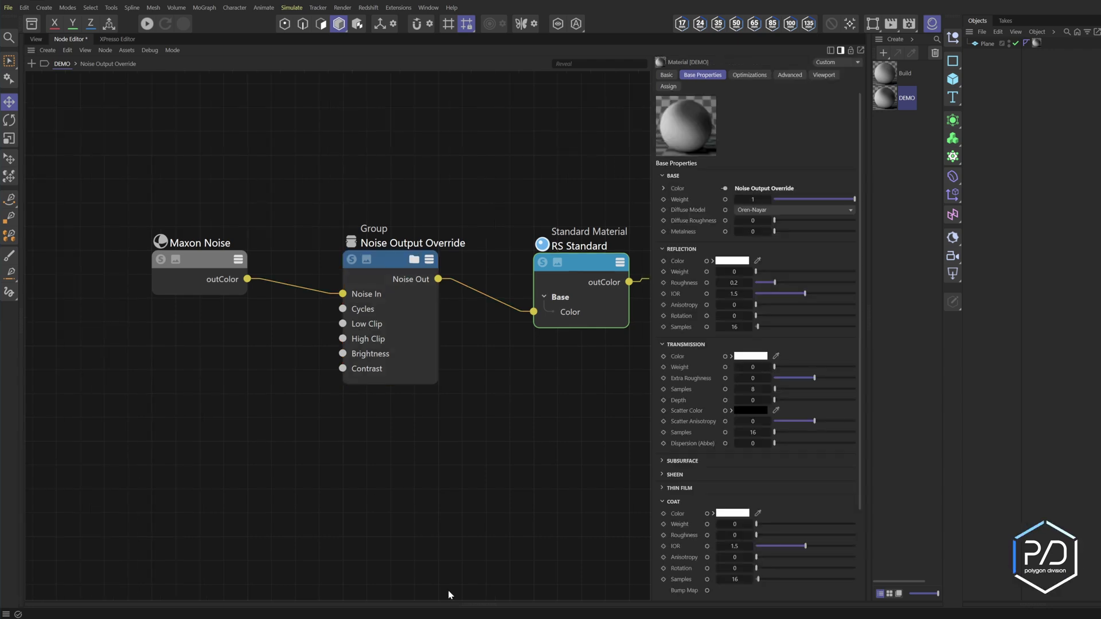
click(397, 258)
ctrl+drag(397, 254, 396, 406)
click(124, 50)
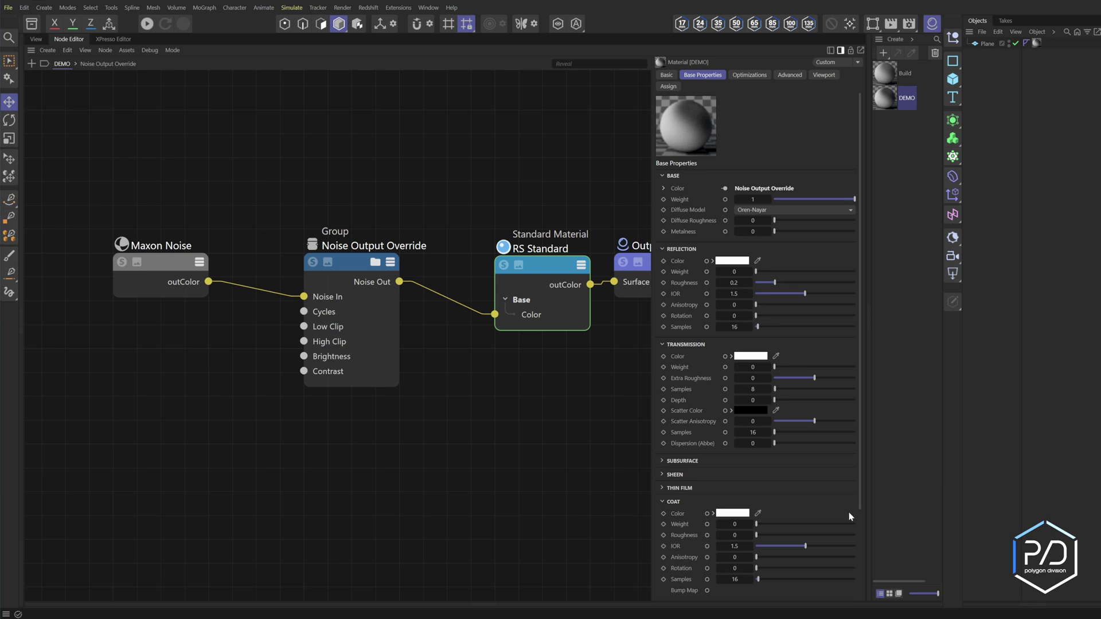
Connect Integer User Data to the group's Contrast input, replace it with the unconnected Maxon Noise, and inspect the original Maxon Noise's settings
middle_drag(259, 362, 416, 336)
drag(127, 161, 460, 347)
drag(126, 233, 460, 346)
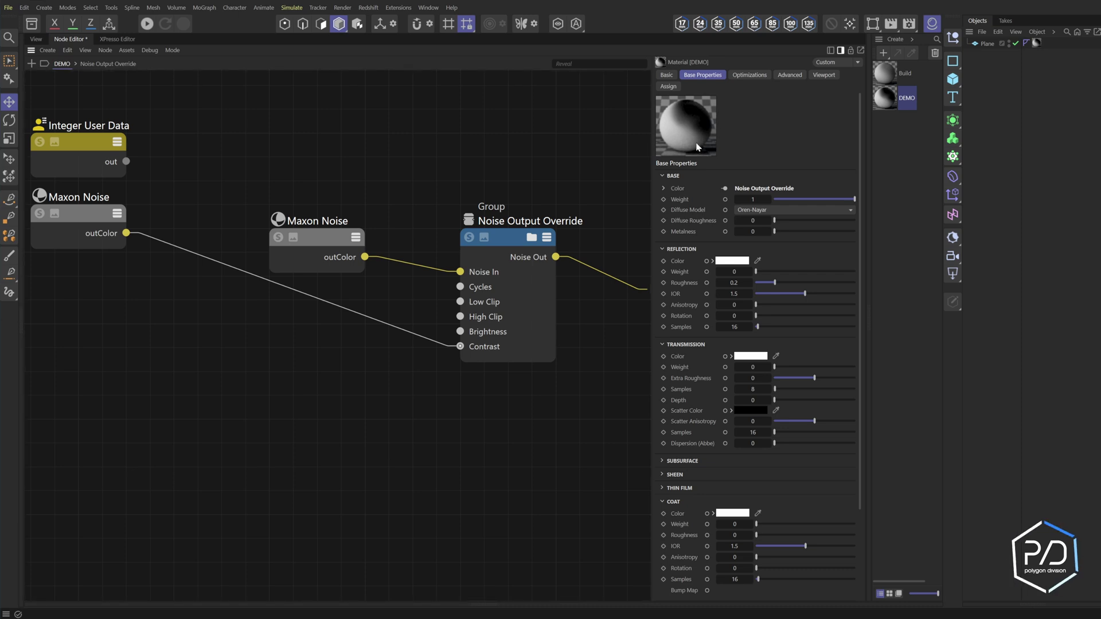
click(321, 246)
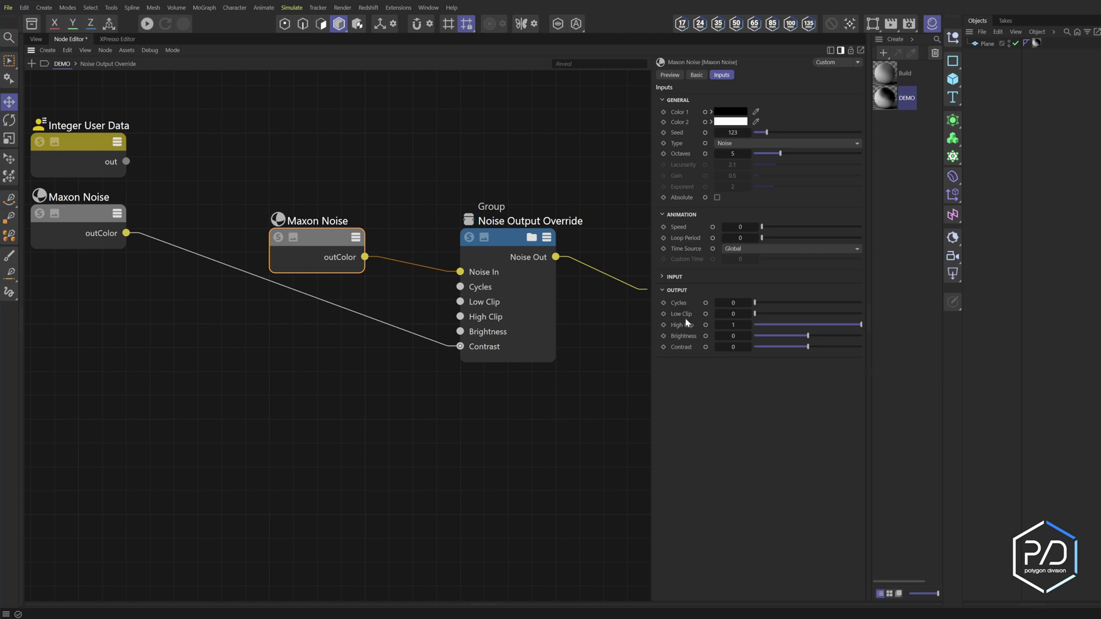